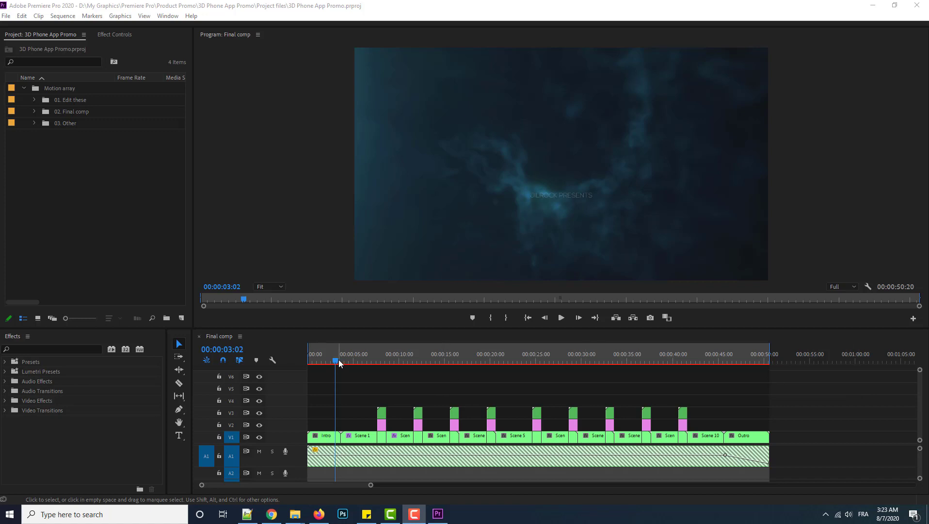
Scrub Final comp's opening, expand 01. Edit these, and open the Audio sequence from its Audio bin.
mouse_move(335, 363)
mouse_down()
mouse_move(313, 364)
mouse_move(740, 393)
mouse_move(559, 388)
mouse_move(307, 357)
mouse_move(322, 361)
mouse_up()
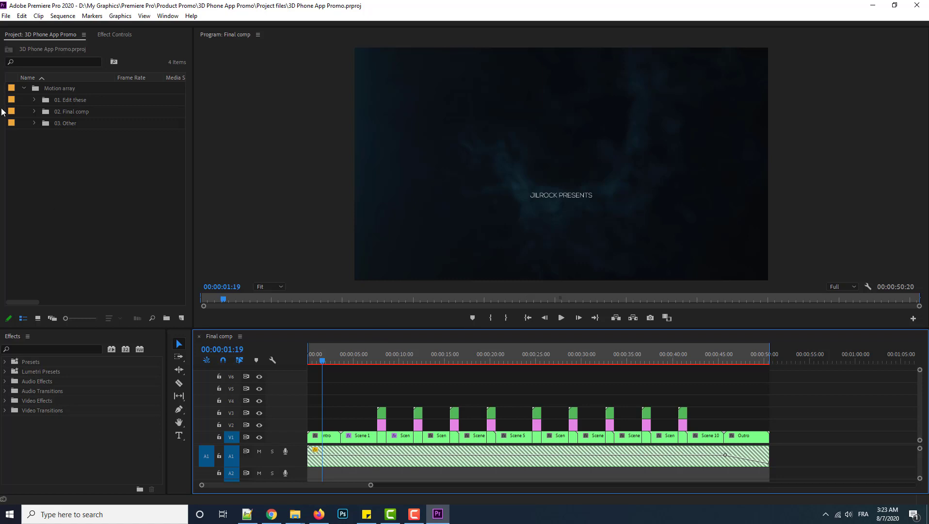
click(41, 99)
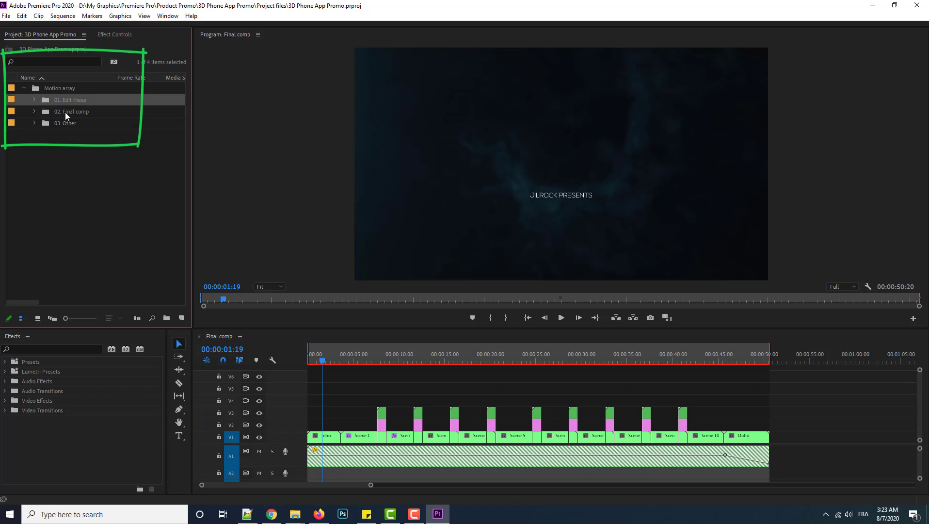
click(34, 100)
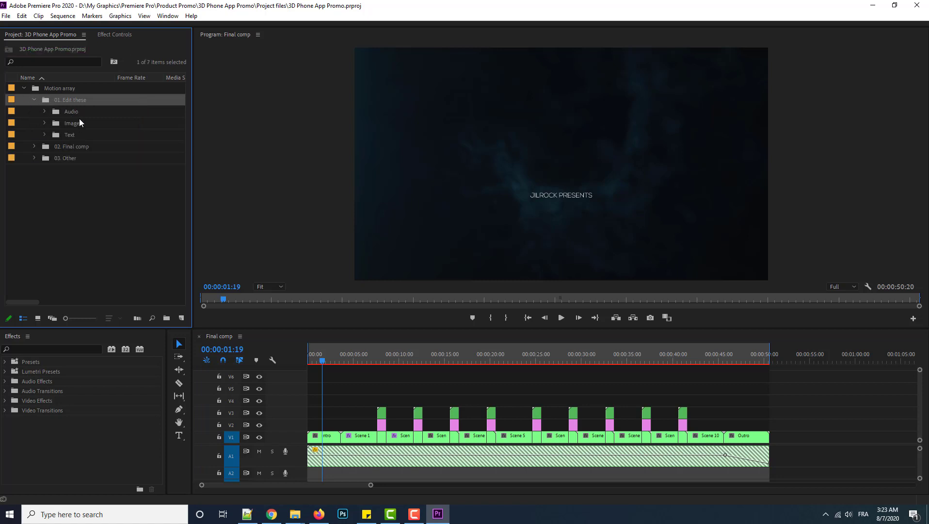
click(45, 111)
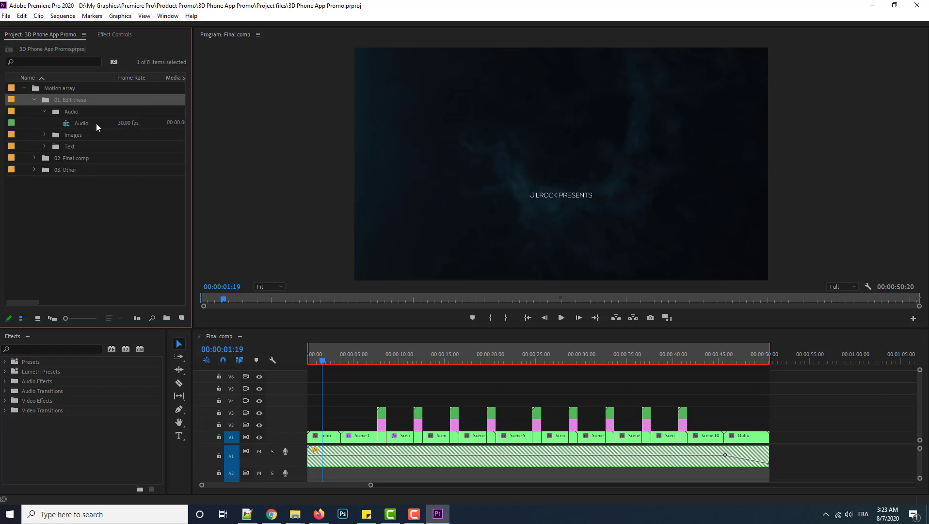
double_click(76, 122)
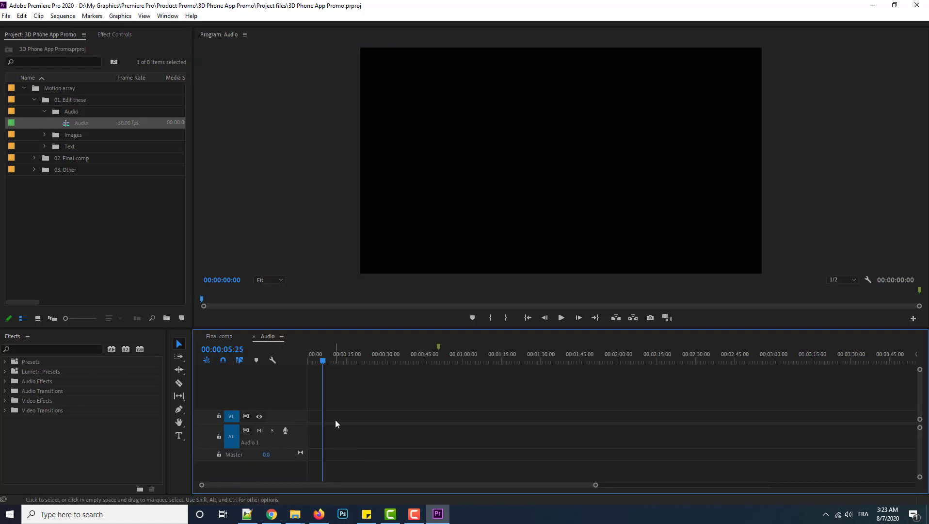
click(44, 111)
Browse the Images bin (Image 01–12, Logo) and the Text bin (Title 01–13).
click(43, 123)
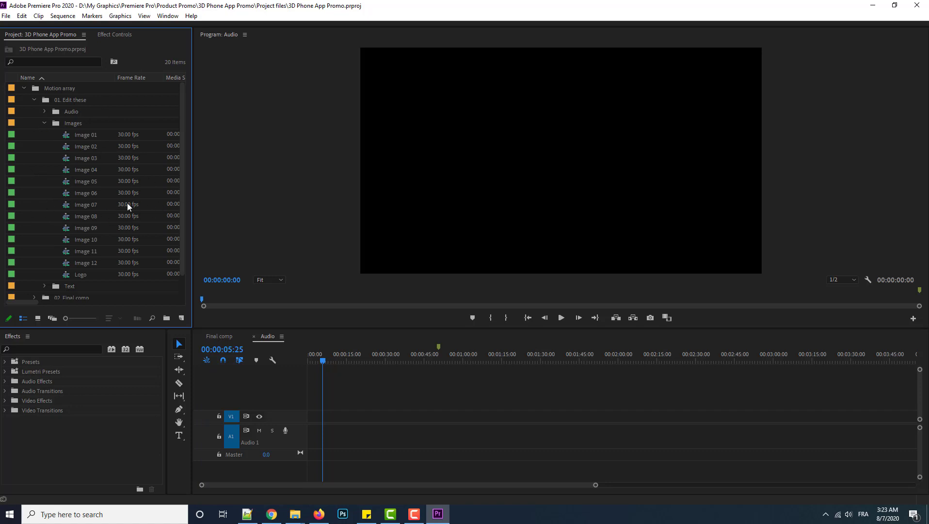
click(82, 275)
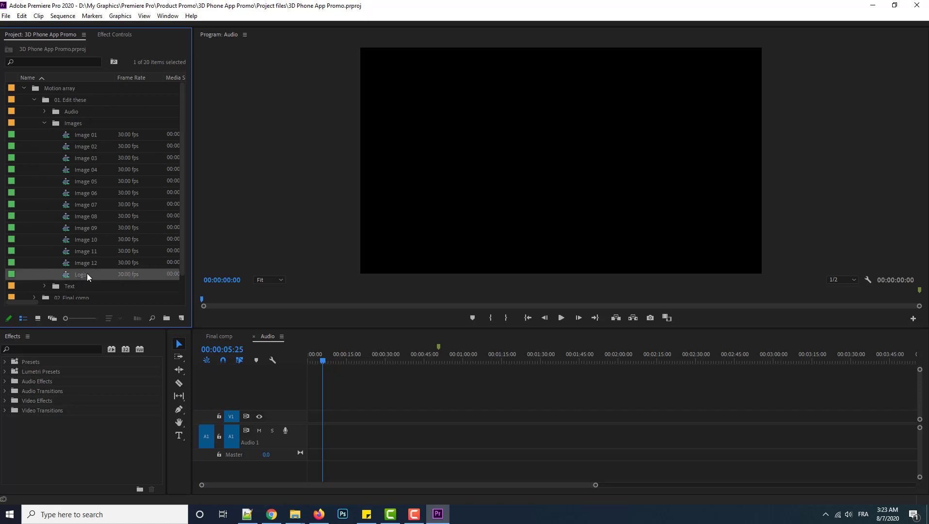
click(45, 122)
click(45, 135)
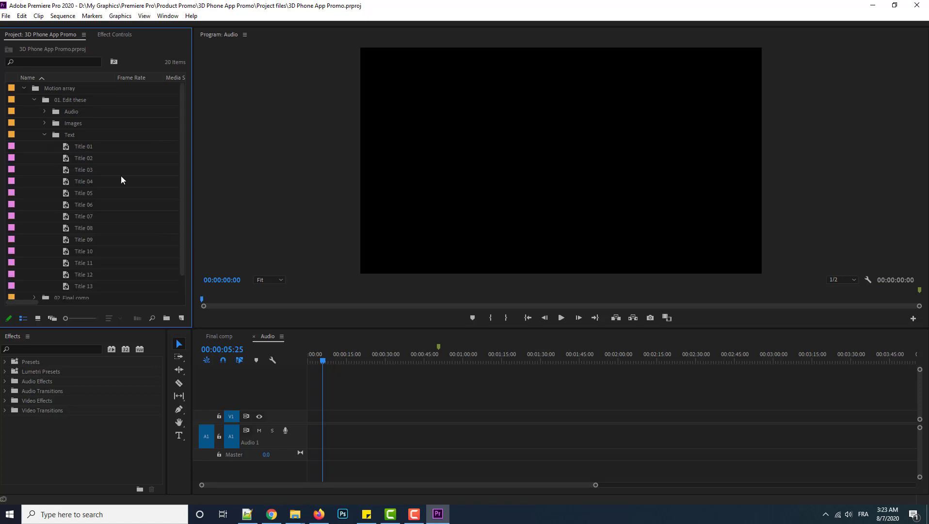
click(45, 135)
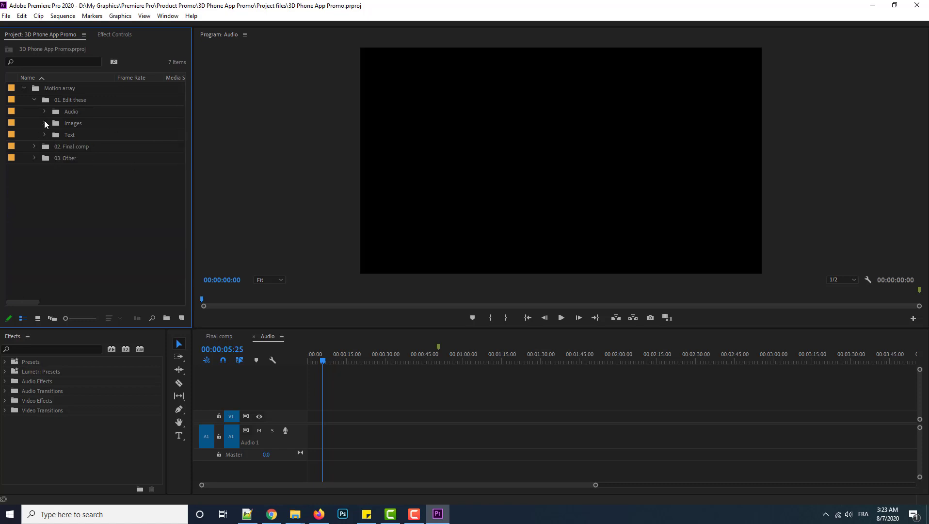
click(44, 123)
Close the Audio sequence, select Image 01, and scrub Final comp's first phone scene.
click(254, 336)
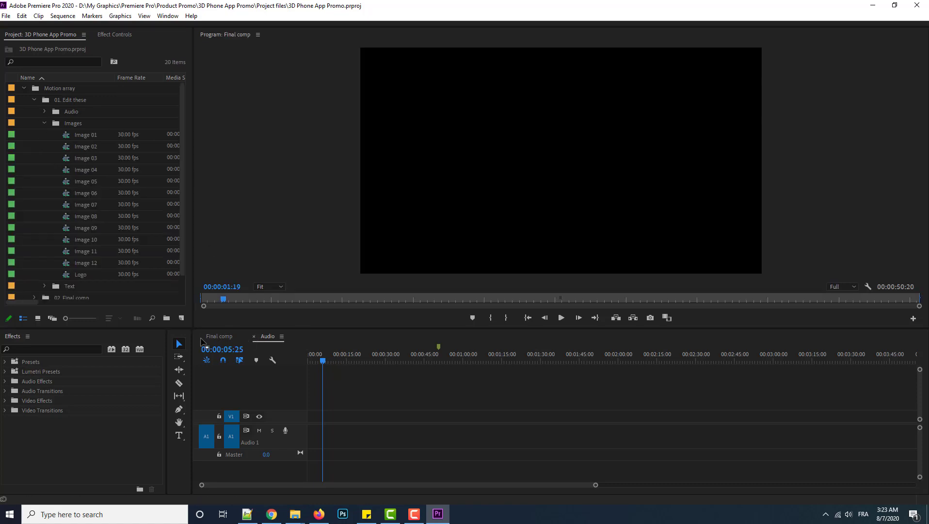
click(103, 136)
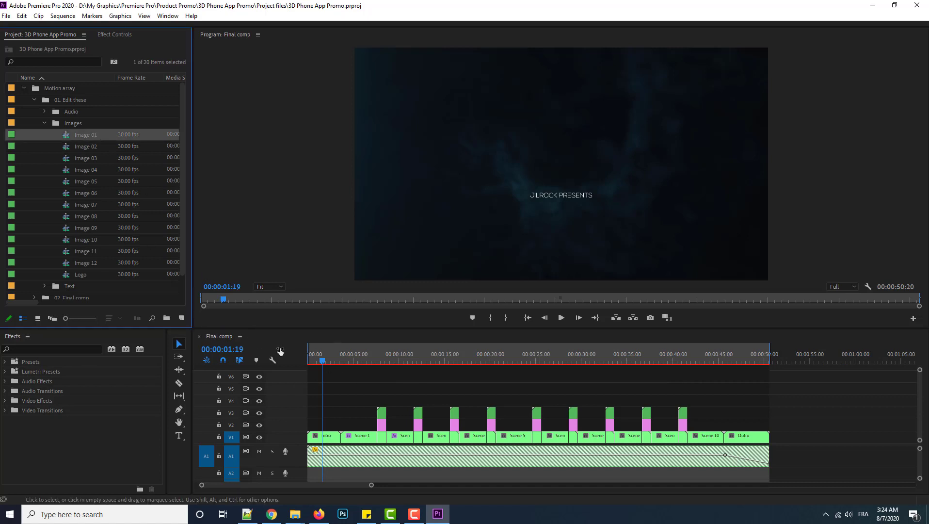
drag(324, 361, 367, 371)
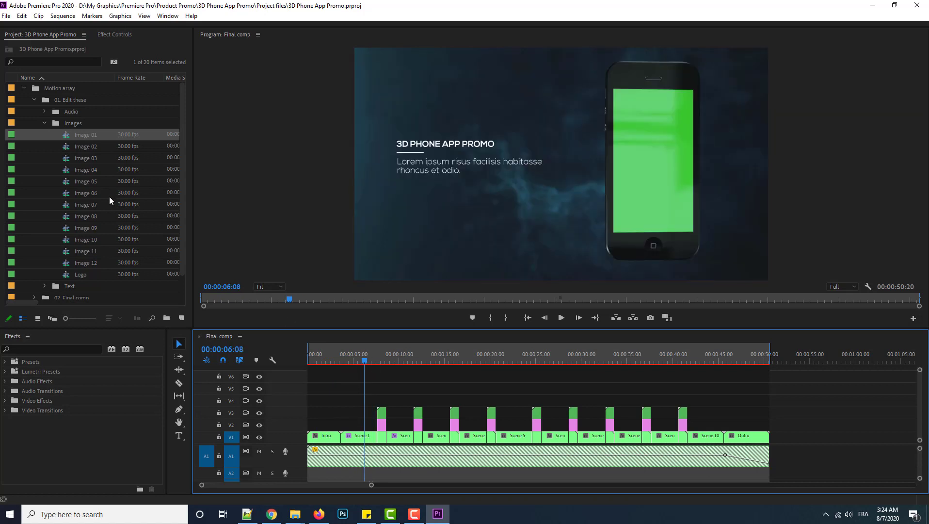
click(78, 133)
Open the Image 01 sequence and navigate File Explorer up to the My Graphics folder.
double_click(69, 135)
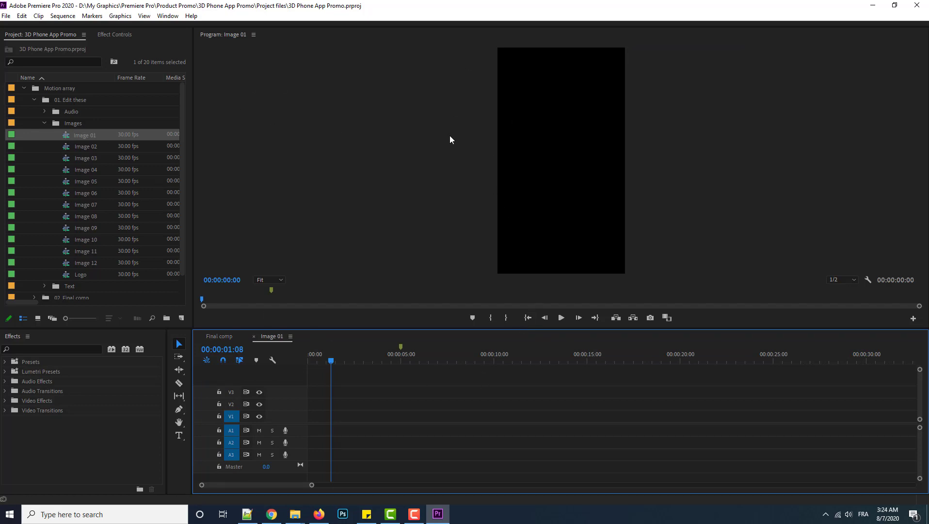
click(293, 471)
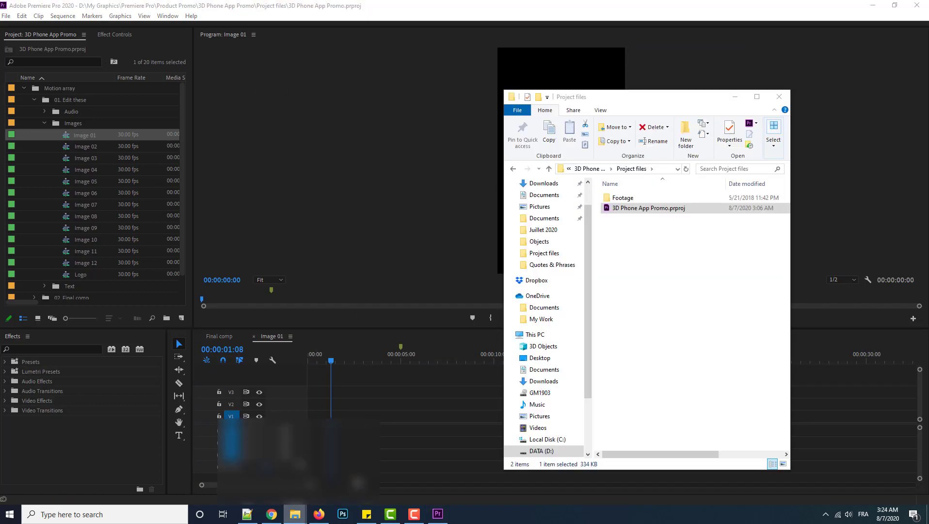
click(592, 169)
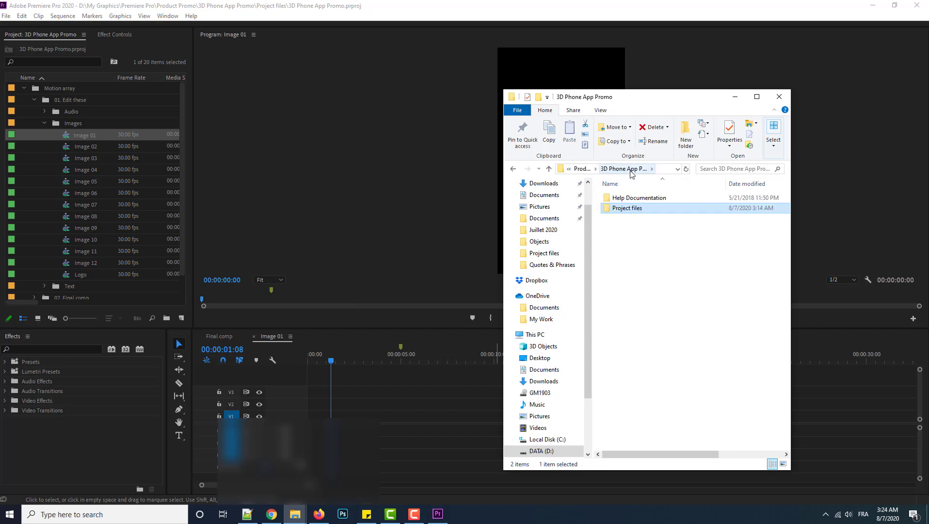
click(583, 170)
click(587, 170)
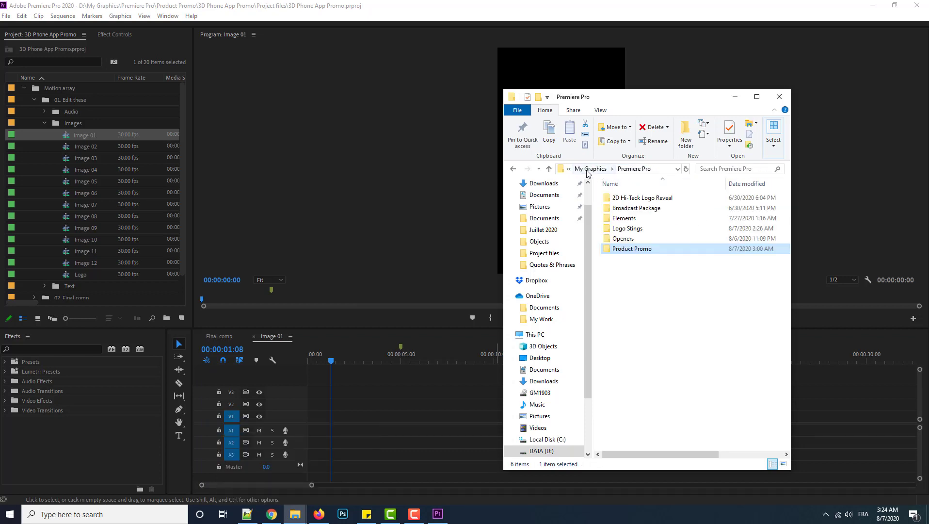
click(587, 170)
Open Stock Photos › Portrait and drag the pink roses photo onto V1 of Image 01.
click(640, 353)
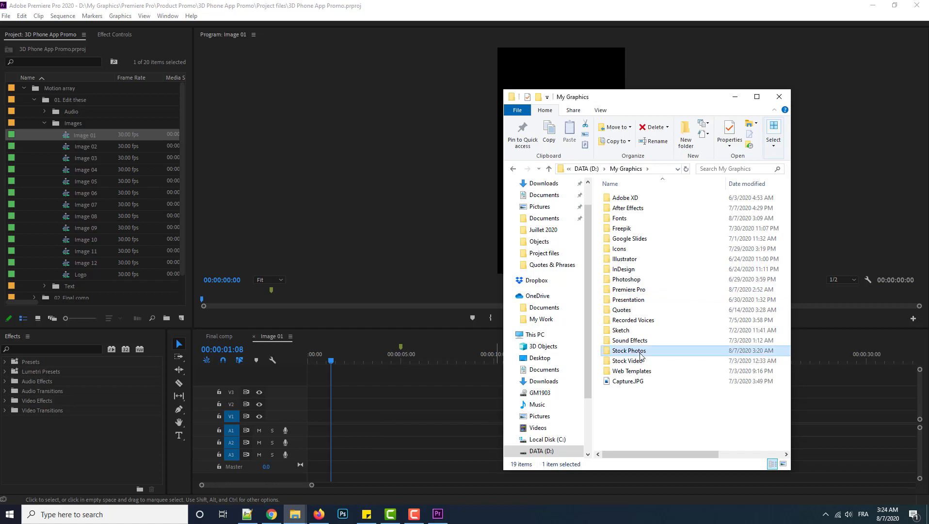
double_click(640, 351)
double_click(631, 242)
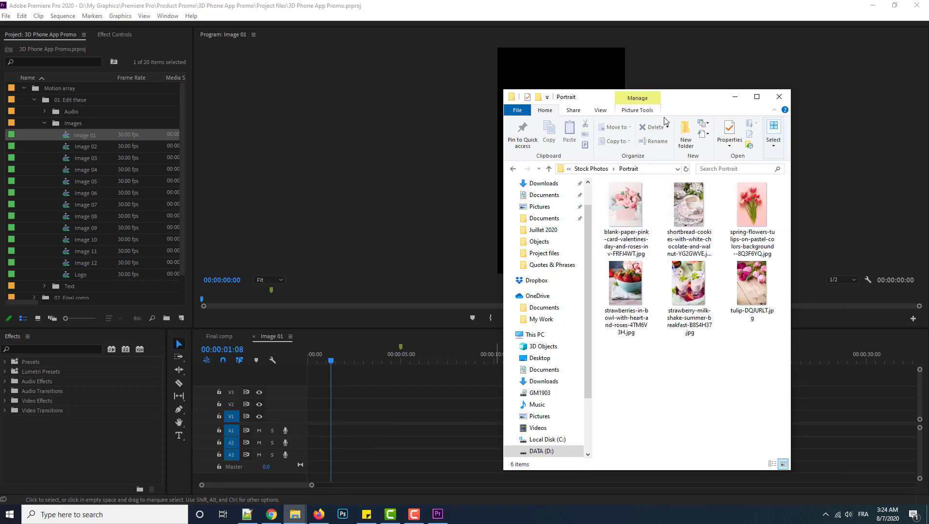
drag(721, 97, 853, 101)
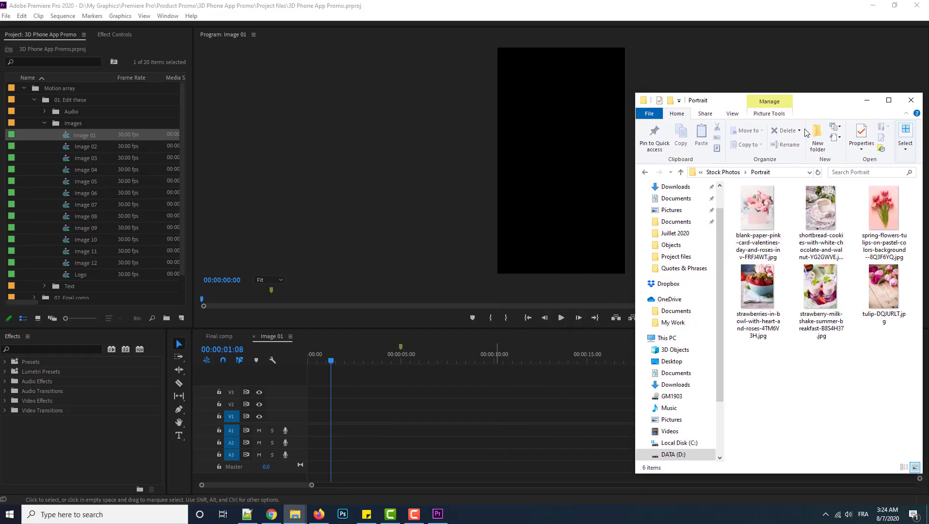
drag(758, 209, 311, 421)
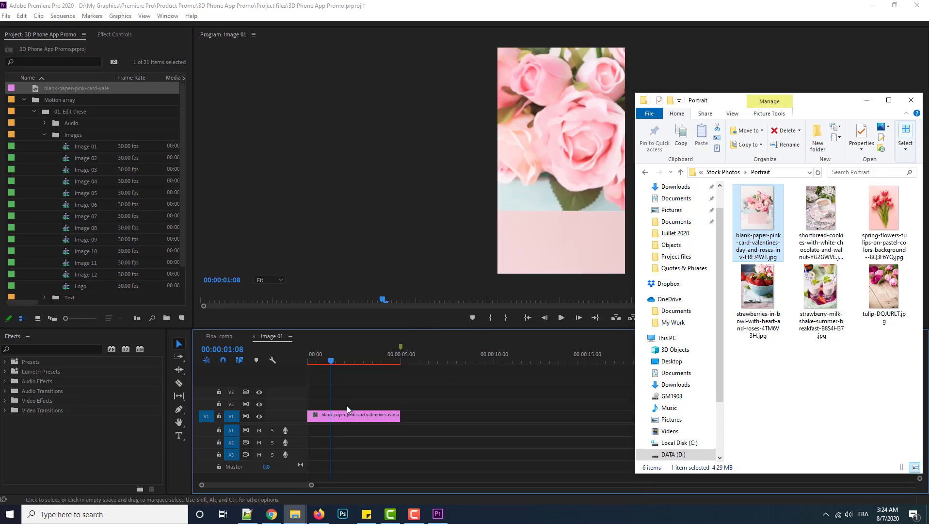
click(341, 419)
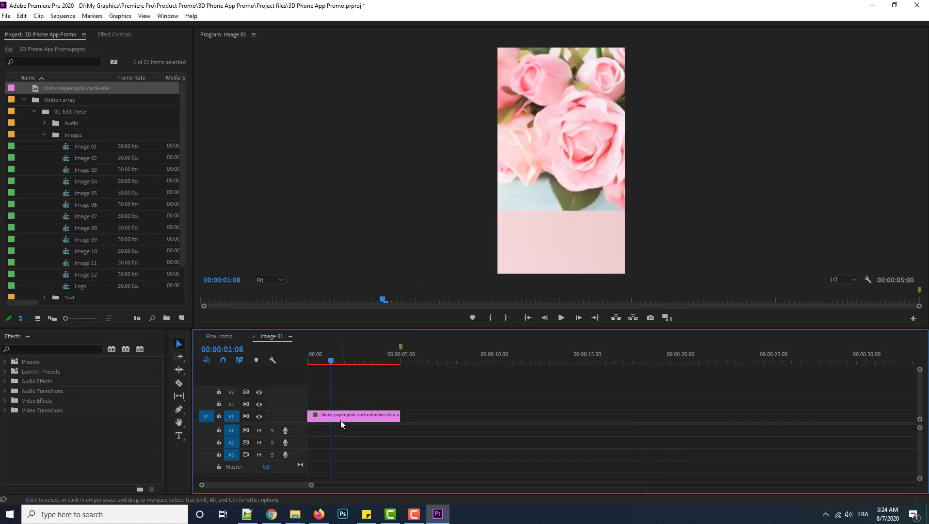
Scale the roses photo from 18 to 32, stretch its height non-uniformly, then delete the clip.
click(102, 35)
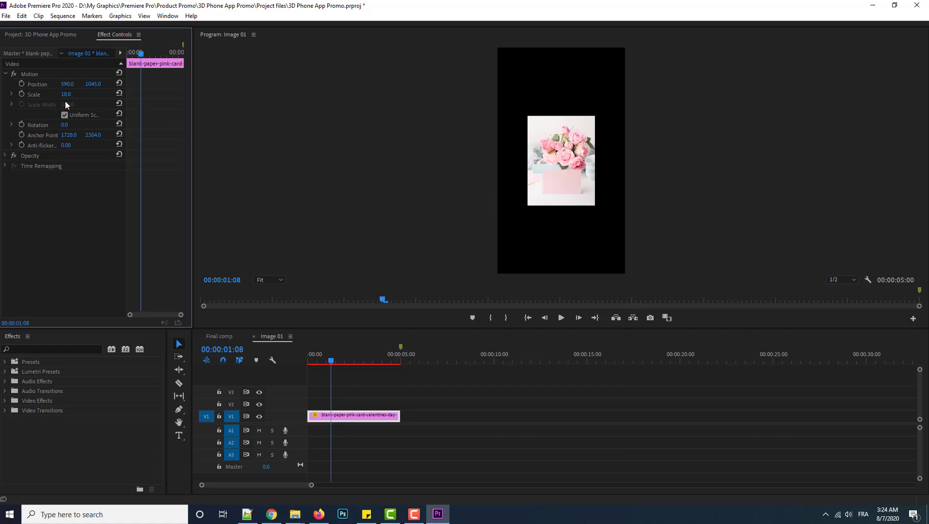
drag(66, 94, 74, 94)
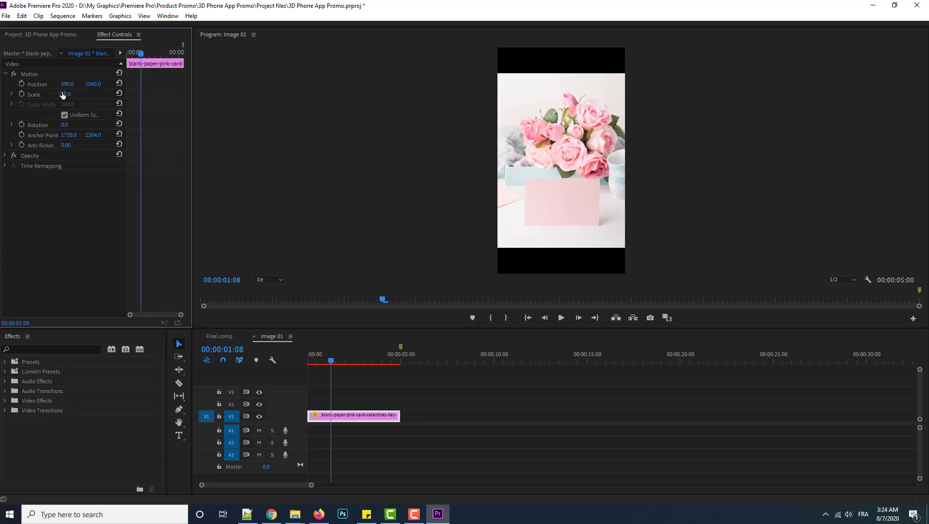
click(11, 94)
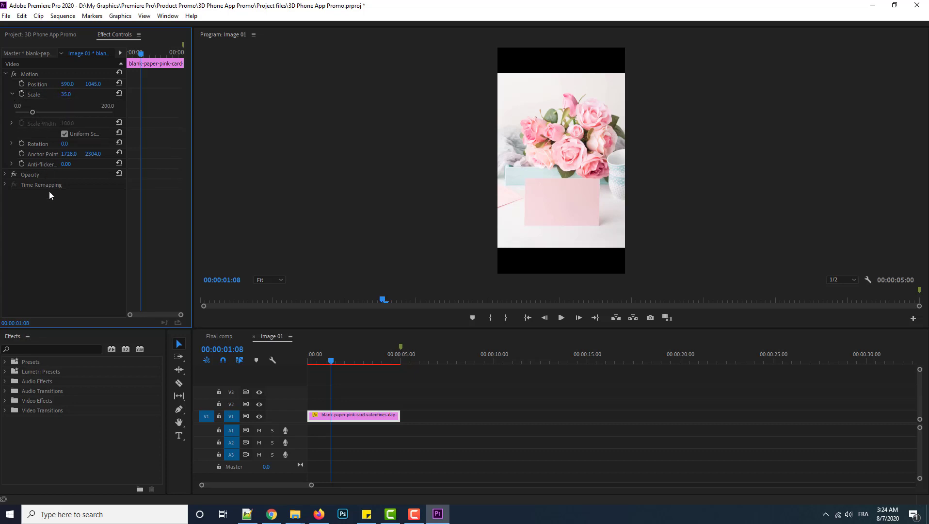
click(65, 134)
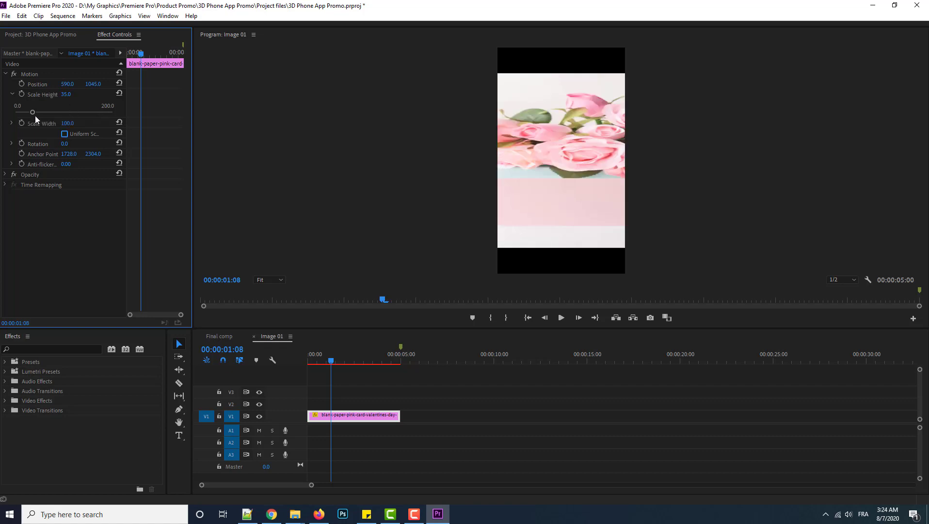
drag(63, 95, 71, 95)
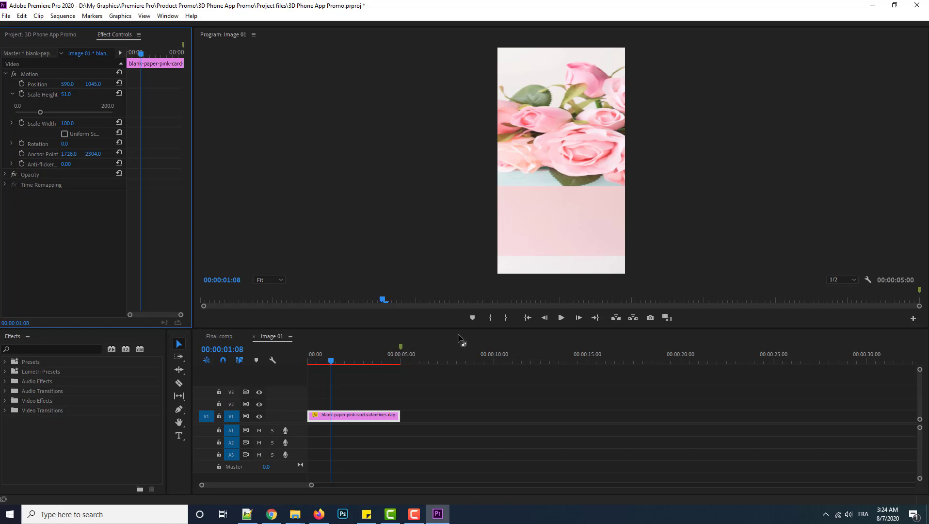
click(377, 371)
key(Delete)
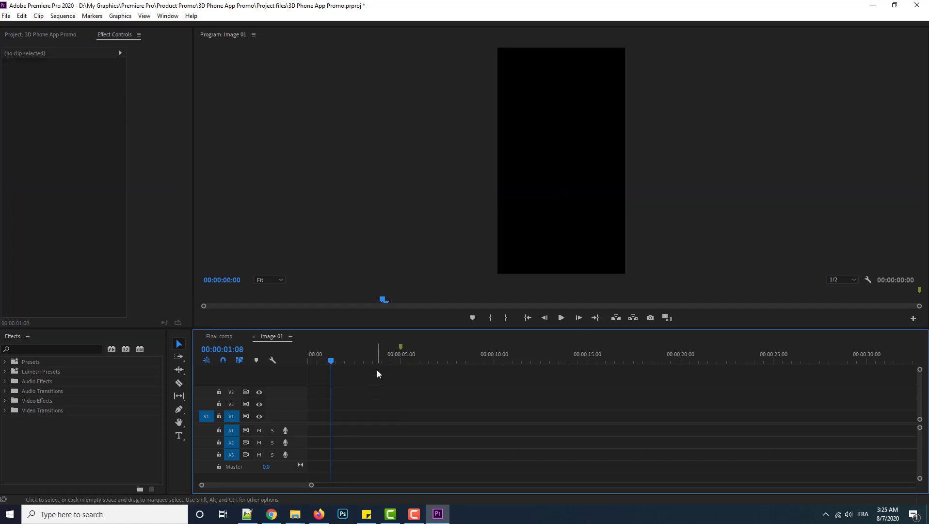
Permanently delete the unused pink card photo from the Portrait folder.
mouse_move(295, 514)
click(344, 470)
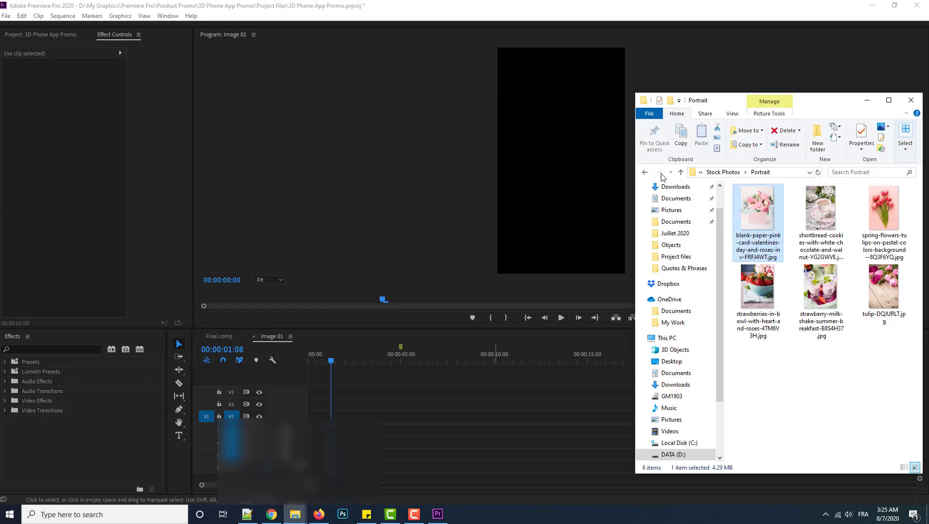
key(Delete)
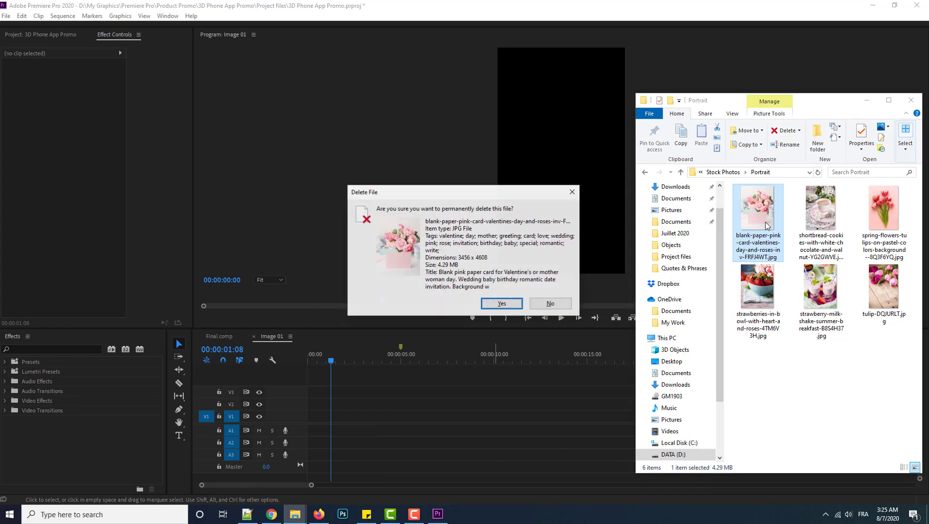
key(Return)
Drag the shortbread cookies photo onto V1 of Image 01 and cancel the Link Media prompt.
drag(625, 323, 311, 420)
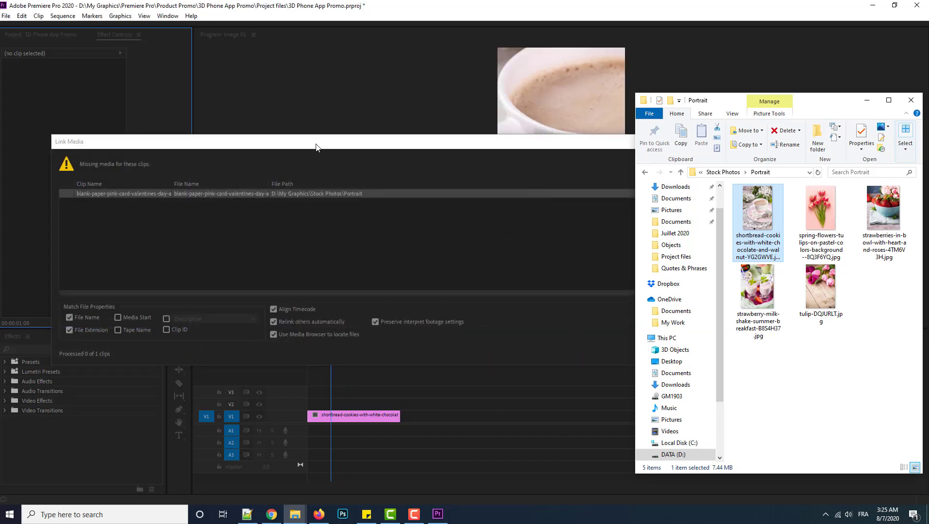
click(327, 149)
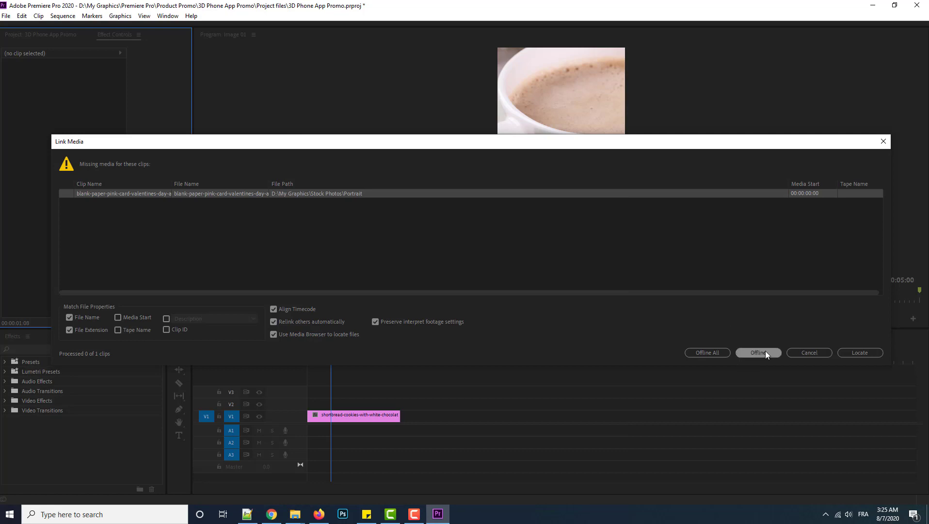
click(797, 352)
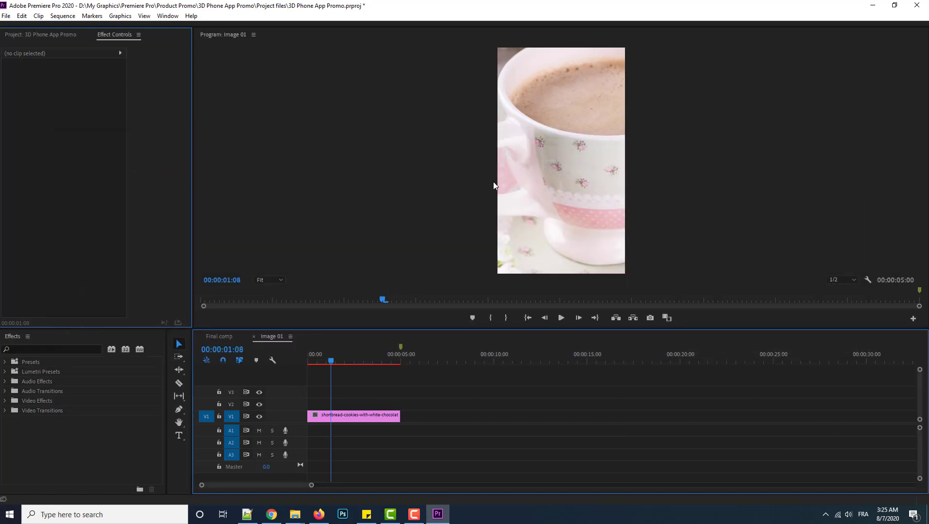
click(345, 415)
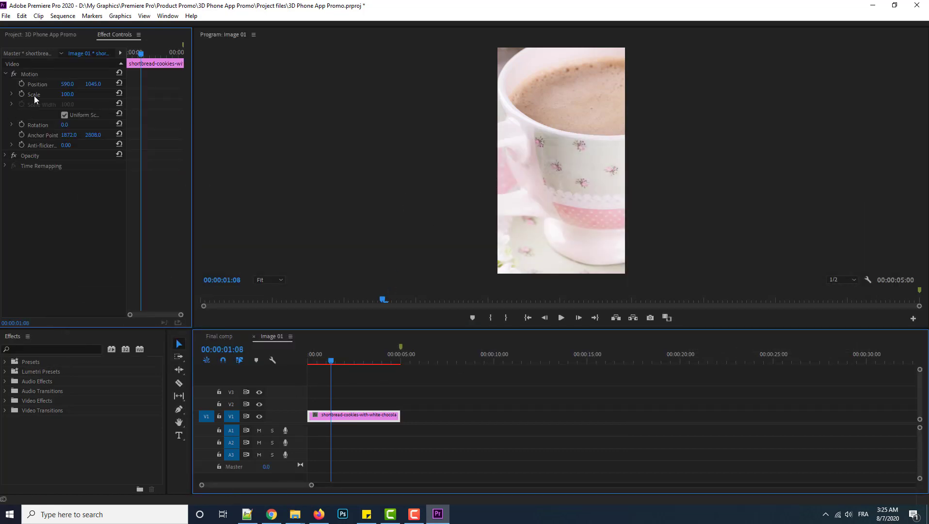
Shrink the shortbread photo to 38% scale and save the project.
mouse_move(67, 94)
mouse_down()
mouse_move(49, 98)
mouse_move(56, 97)
mouse_up()
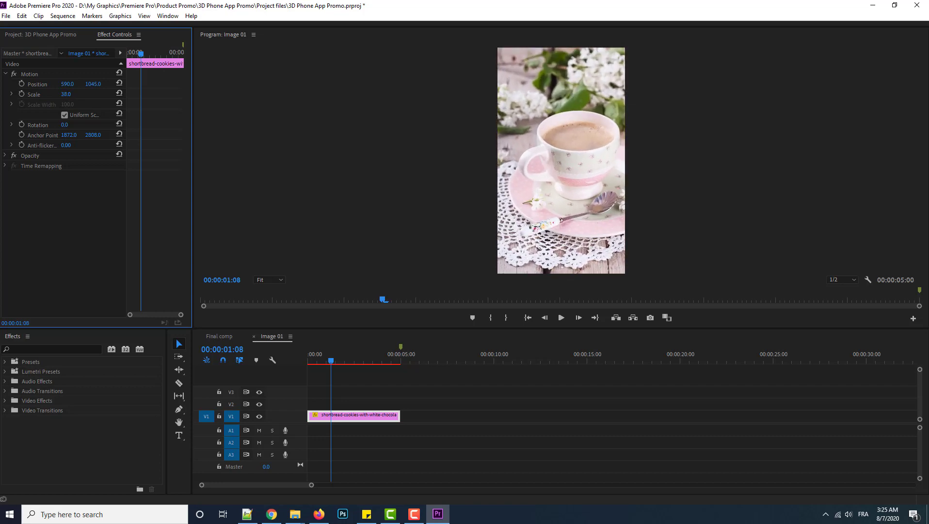
key(ctrl+s)
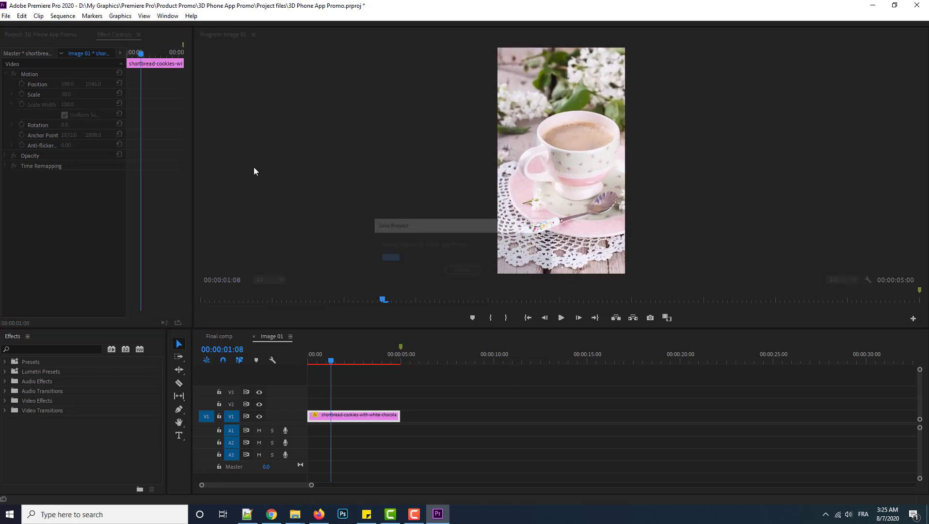
double_click(41, 52)
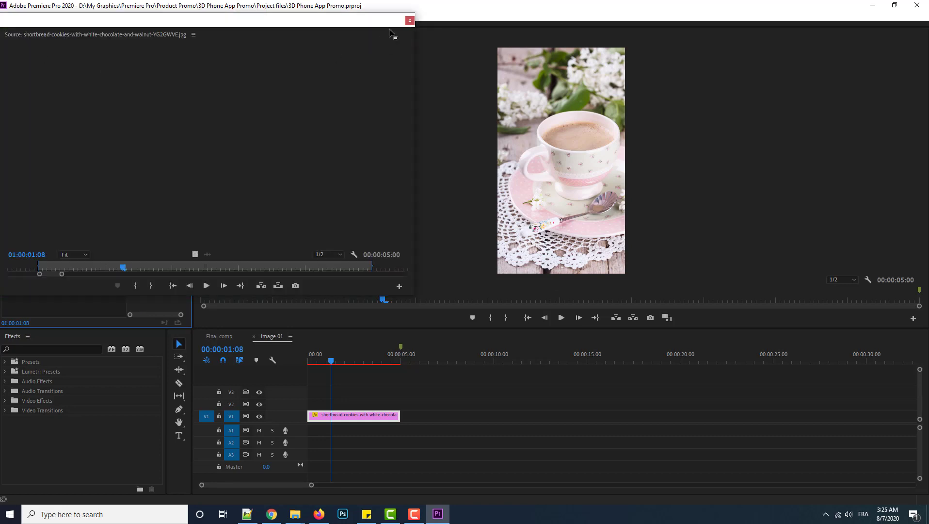
click(410, 21)
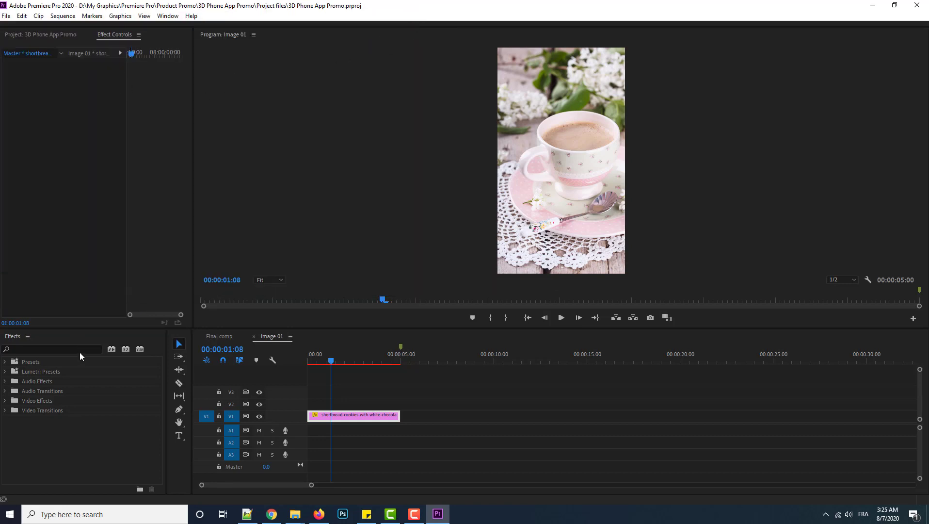
click(57, 32)
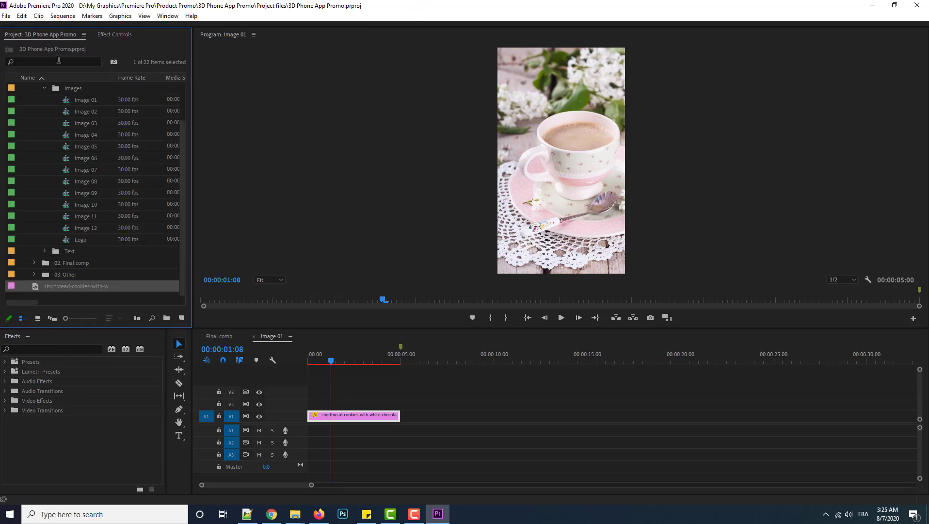
Open the Image 02 sequence and drag the pink tulips photo onto its V1 track.
double_click(92, 112)
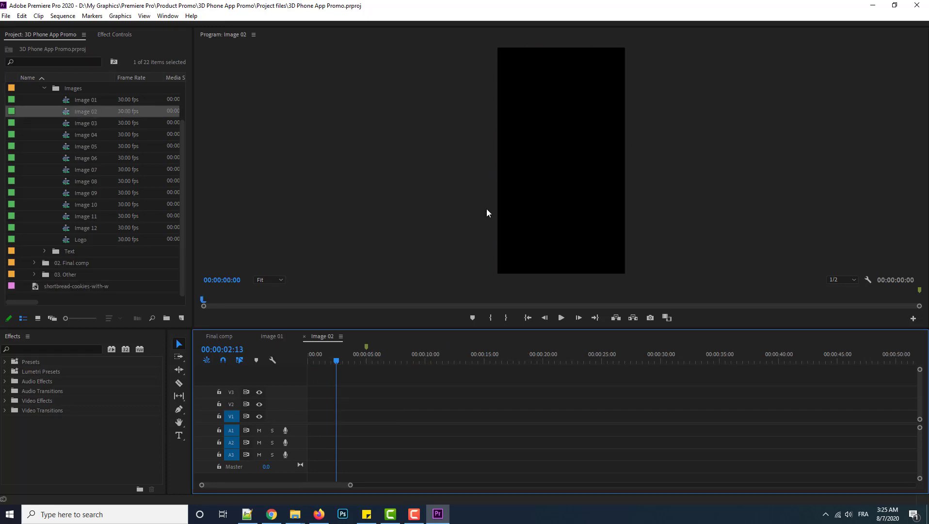
mouse_move(295, 519)
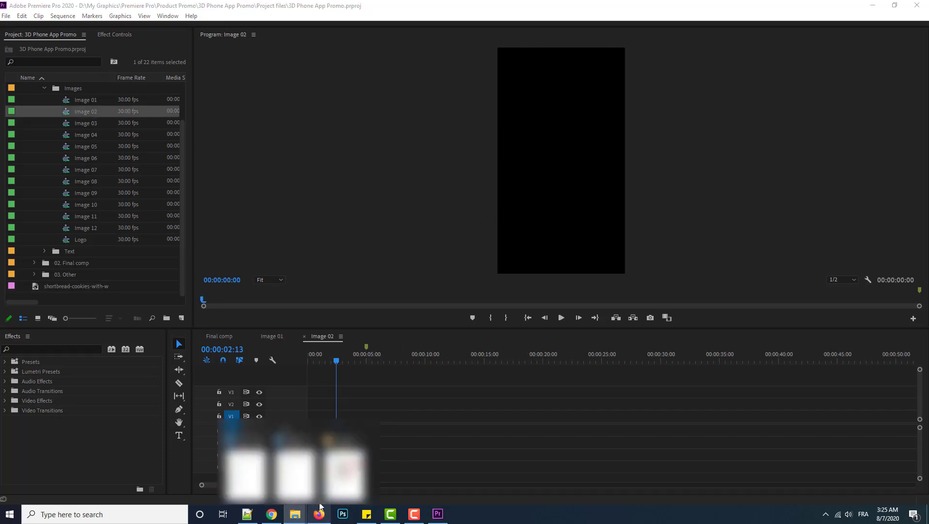
click(342, 465)
drag(817, 237, 313, 415)
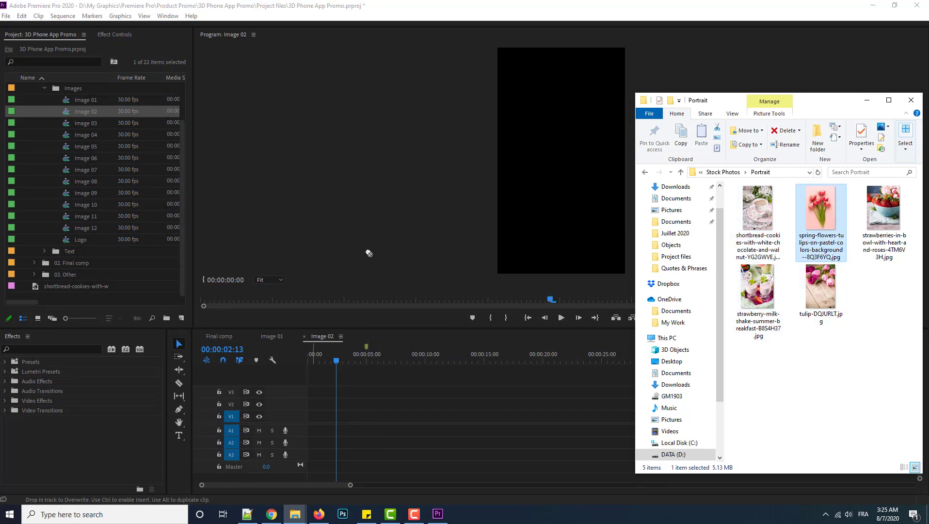
click(511, 6)
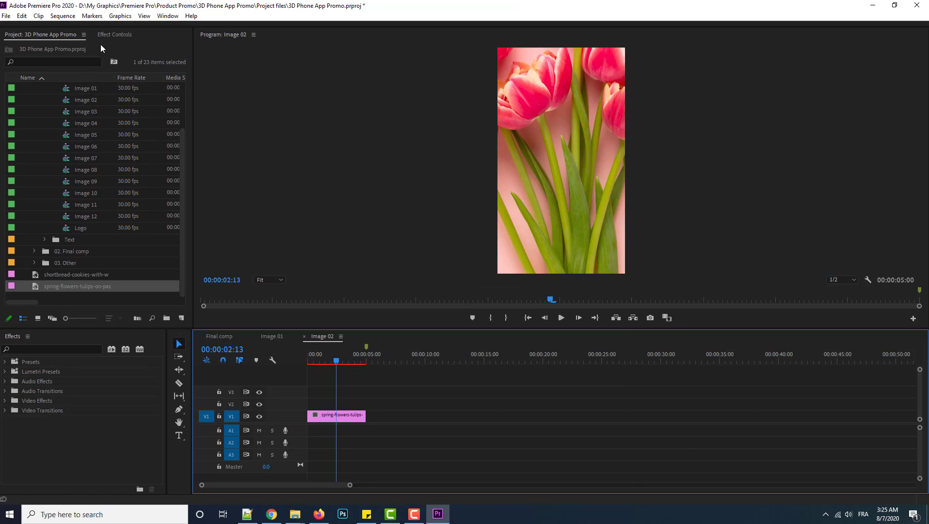
Scale the tulips clip down to 46% and save the project.
click(112, 35)
click(334, 416)
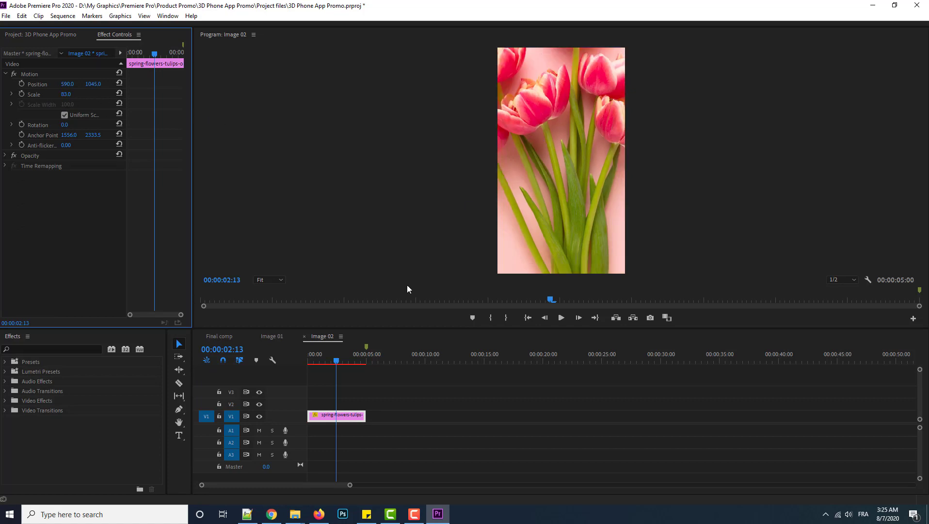
click(354, 418)
click(352, 416)
drag(67, 94, 50, 94)
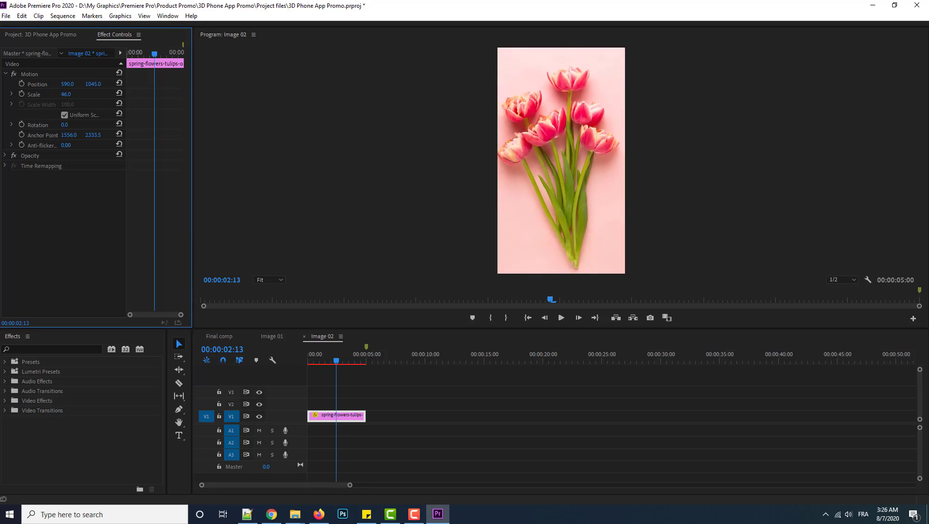
key(ctrl+s)
click(56, 36)
Open the Image 03 sequence and drag the strawberries-in-a-bowl photo onto V1.
double_click(81, 112)
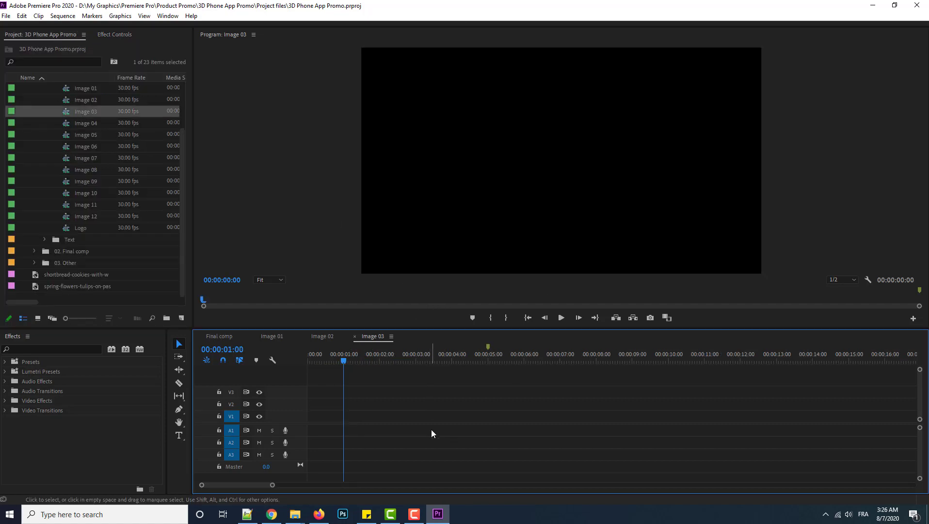
mouse_move(295, 513)
click(334, 463)
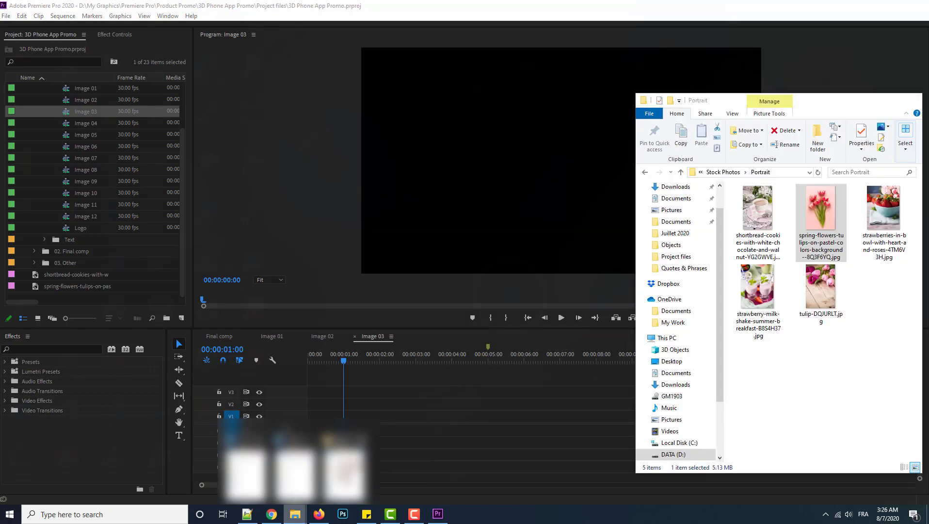
drag(890, 250, 309, 416)
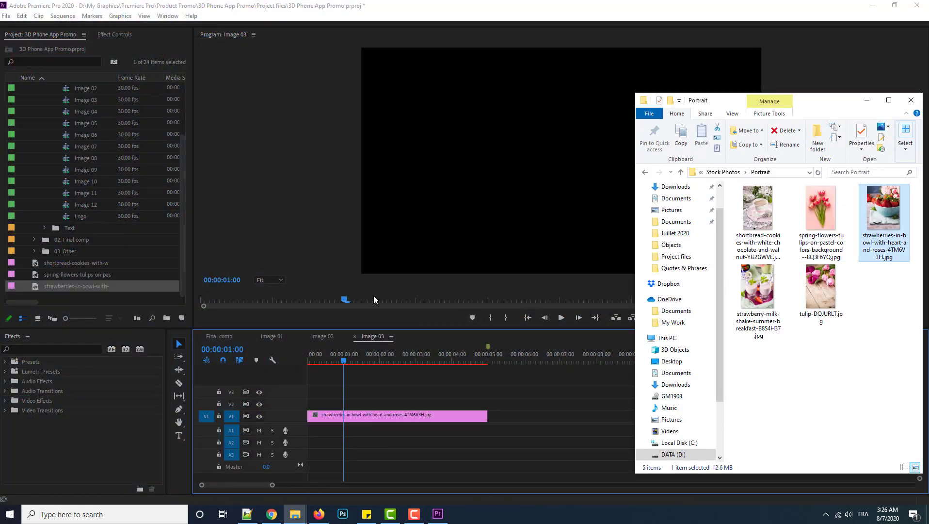
click(397, 4)
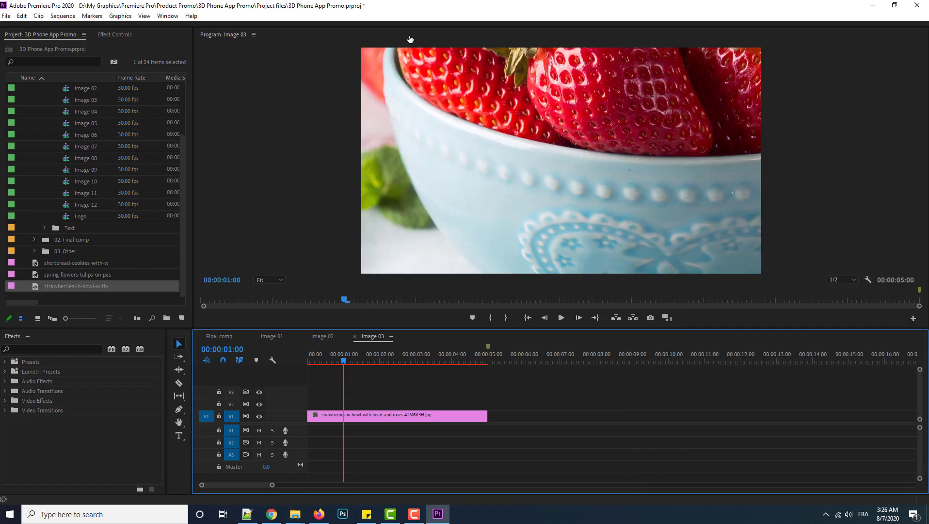
click(391, 416)
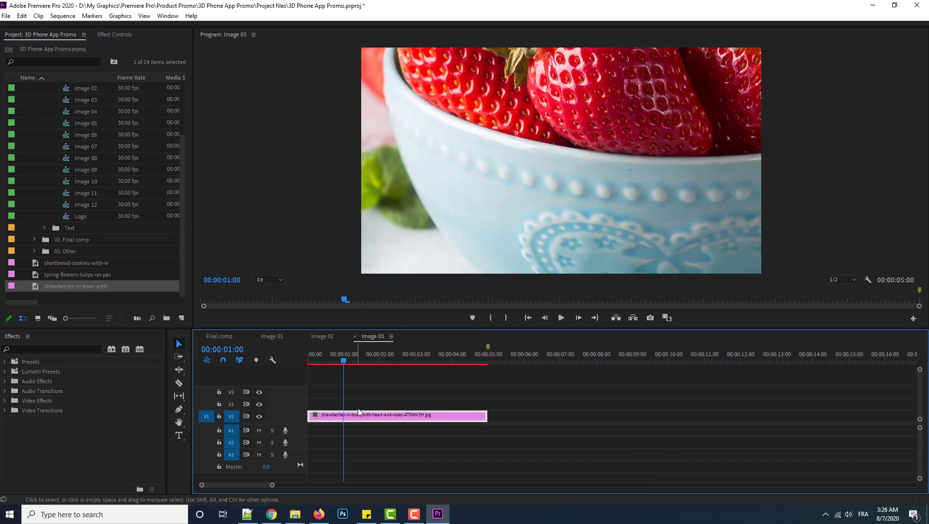
mouse_move(359, 419)
mouse_down()
mouse_move(552, 382)
mouse_move(704, 384)
mouse_move(374, 416)
mouse_up()
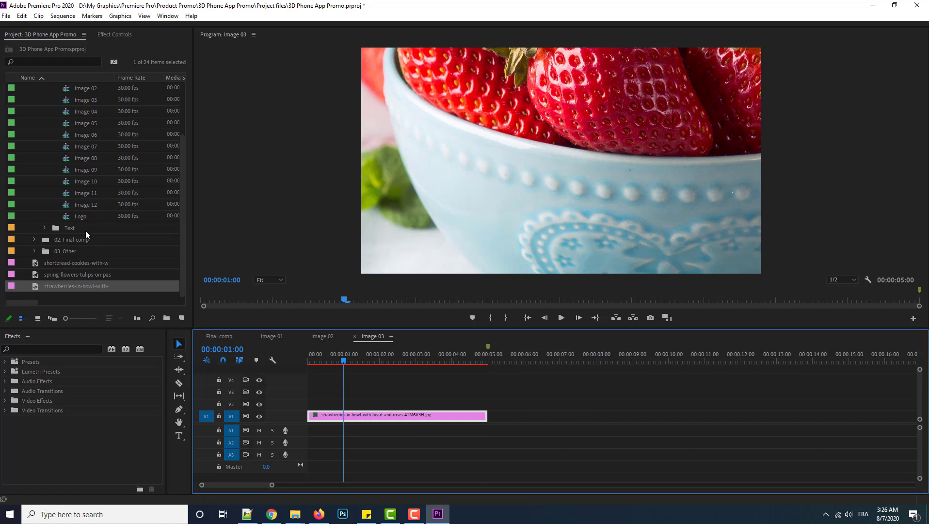
Scale the strawberries clip down to 49% and save the project.
click(114, 35)
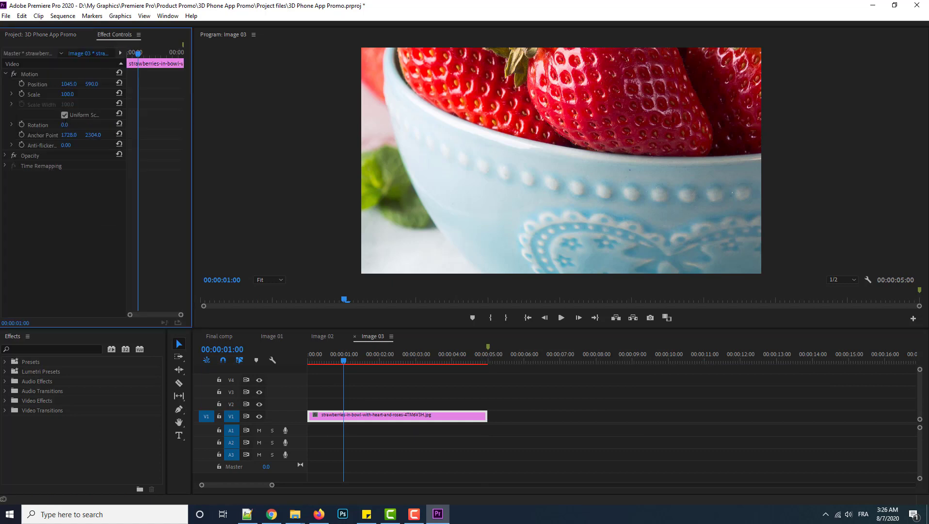
click(34, 94)
drag(80, 99, 61, 99)
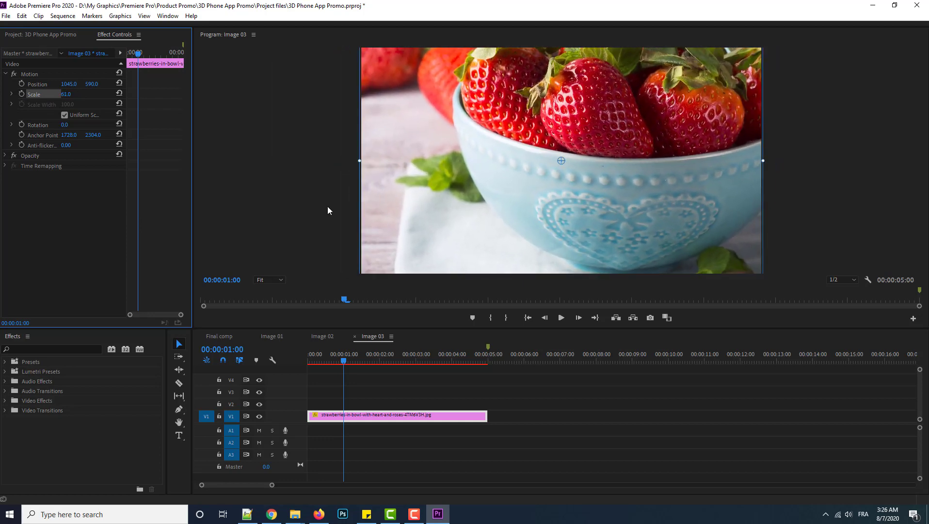
key(ctrl+s)
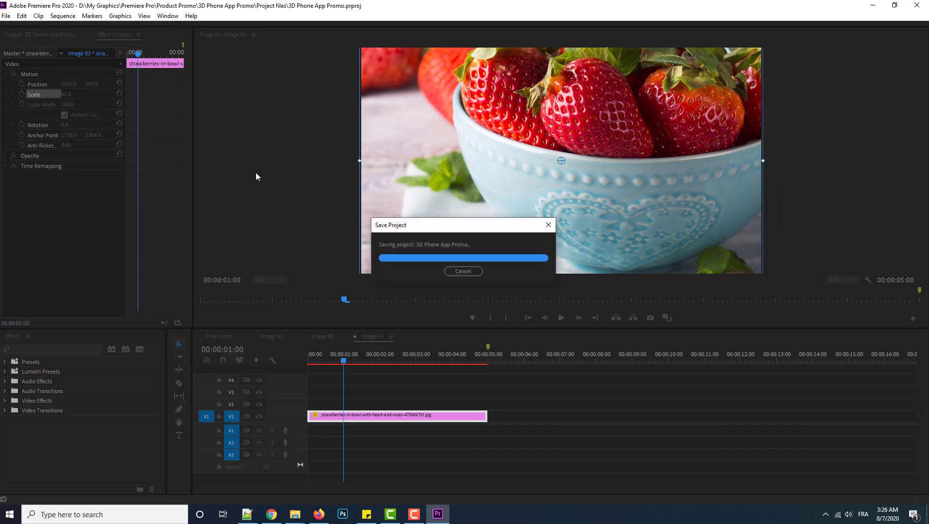
click(42, 51)
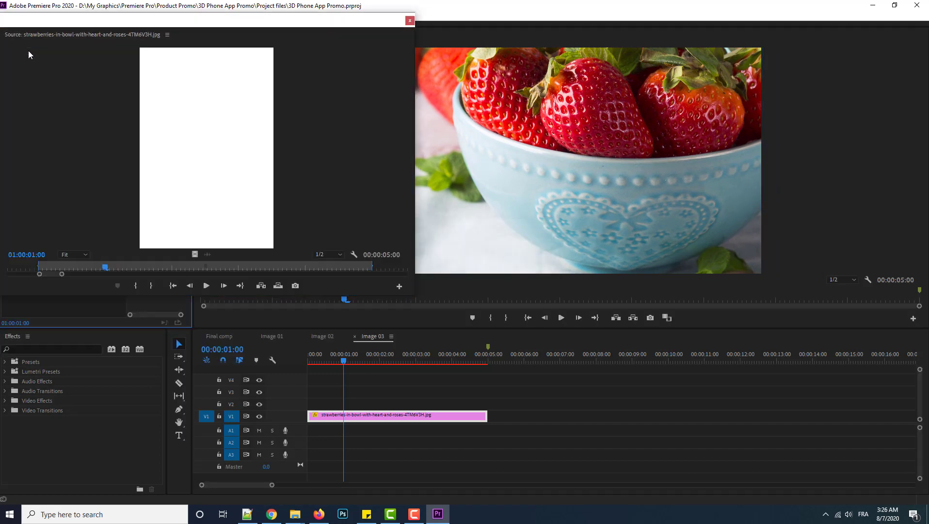
click(406, 19)
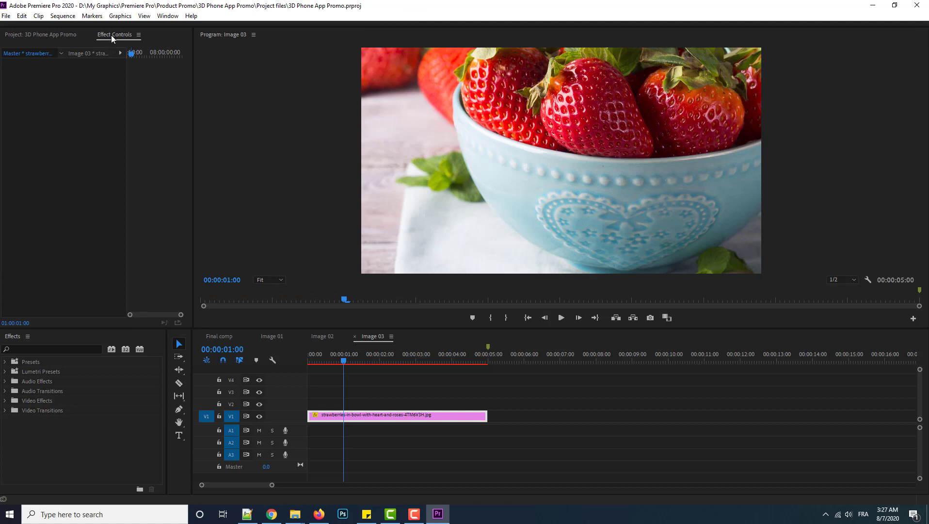
click(41, 35)
double_click(87, 112)
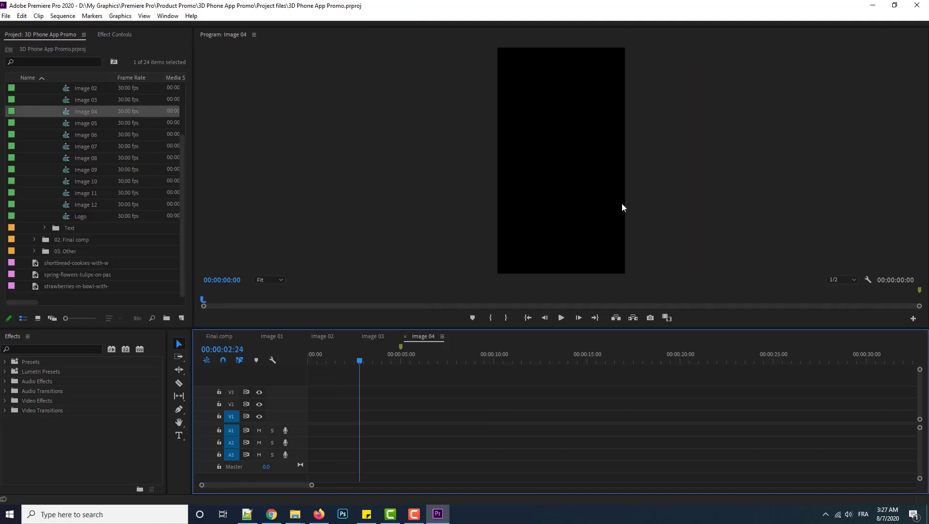
Place the strawberry milkshake photo on V1 of Image 04, scale it to 47, and save.
mouse_move(307, 519)
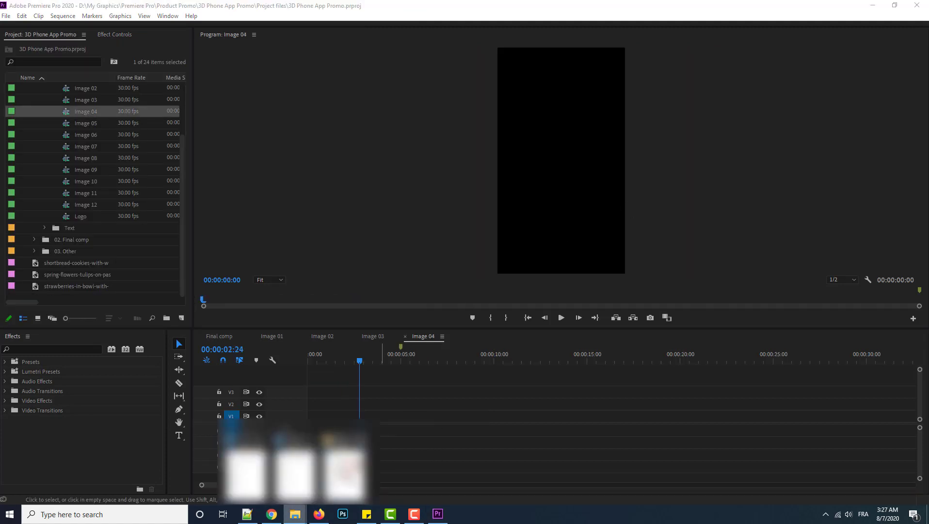
click(345, 455)
drag(757, 291, 328, 415)
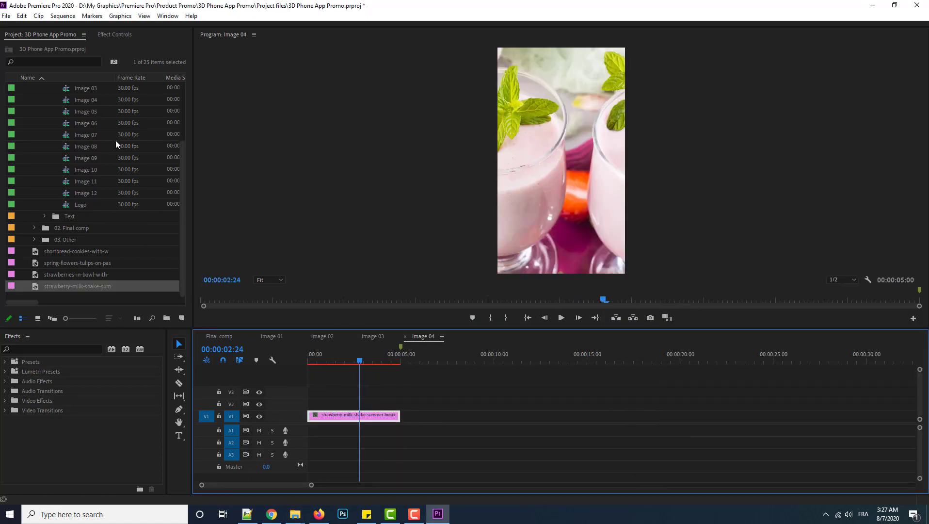
click(115, 34)
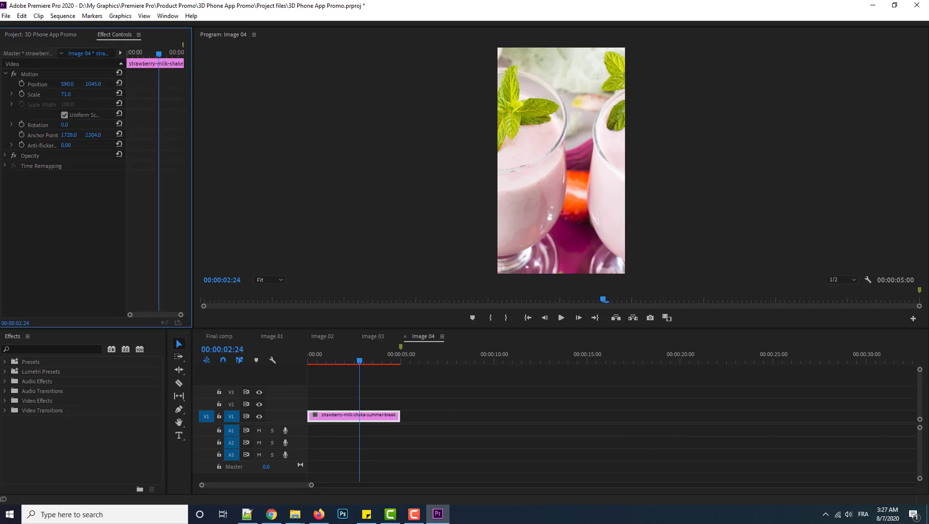
mouse_move(65, 94)
mouse_down()
mouse_move(87, 97)
mouse_move(71, 97)
mouse_up()
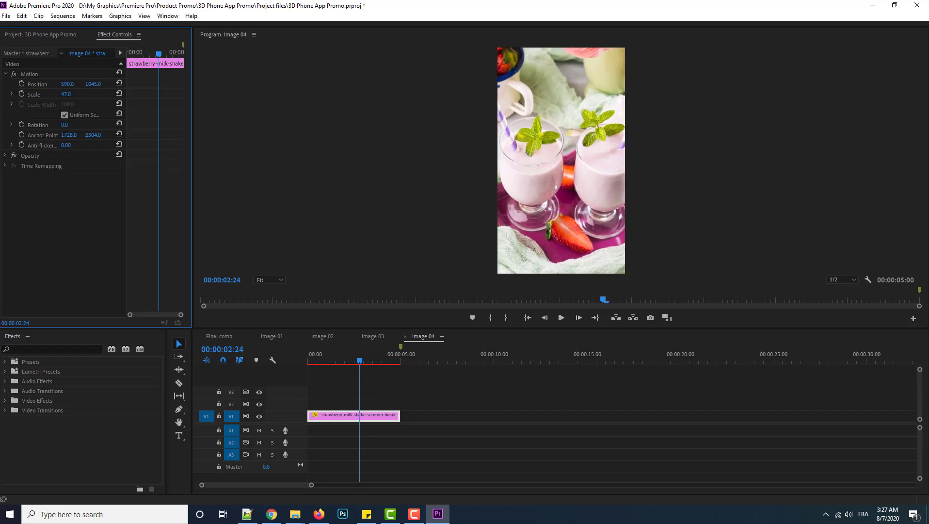
key(ctrl+s)
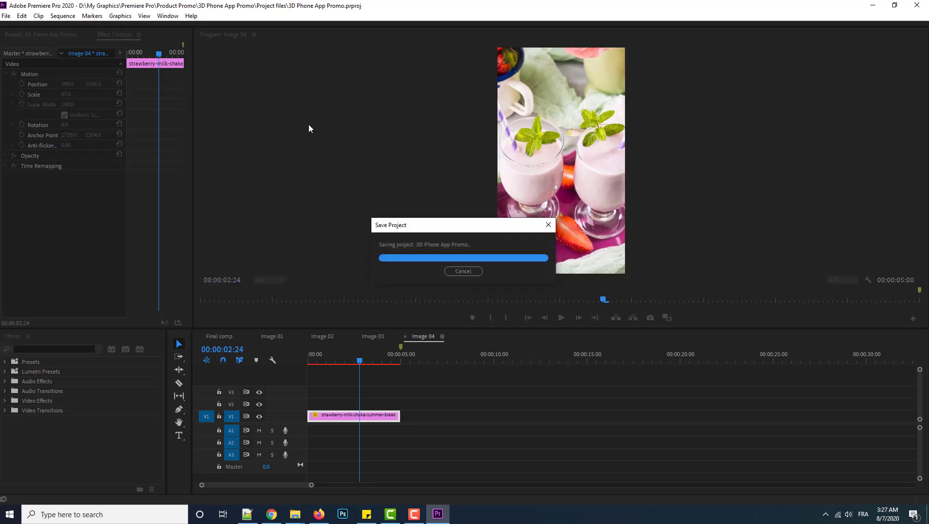
click(34, 53)
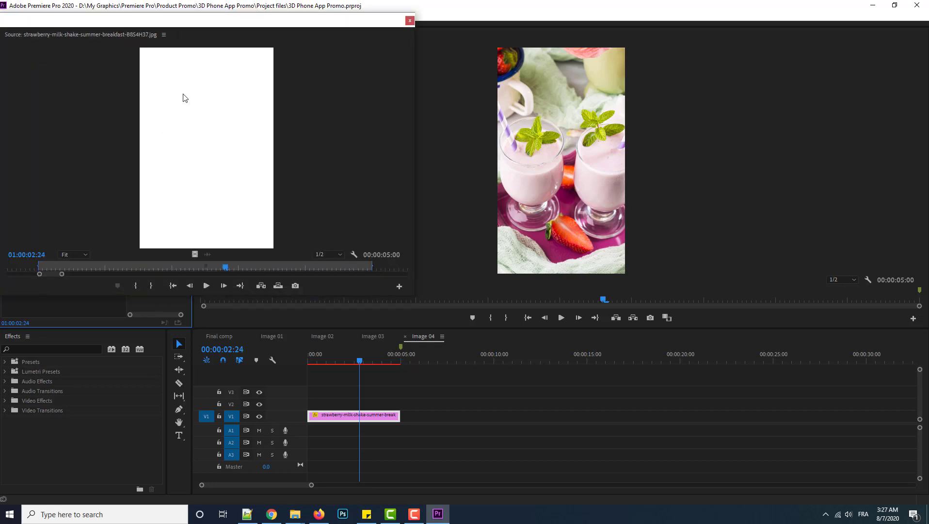
click(60, 36)
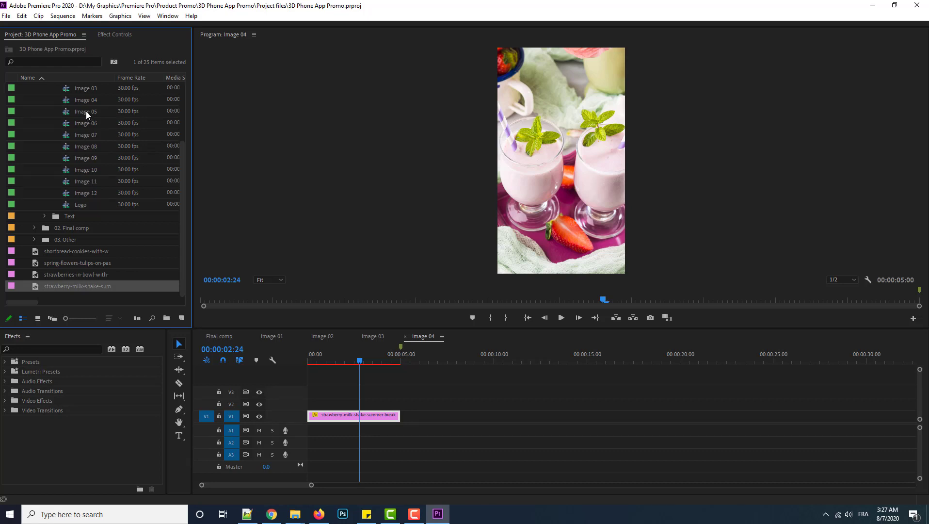
double_click(86, 111)
Drop tulip-DQJURLT.jpg onto V1 of Image 05, scale it to 42, save, and switch to Final comp.
click(295, 514)
click(296, 470)
drag(820, 287, 312, 415)
click(358, 414)
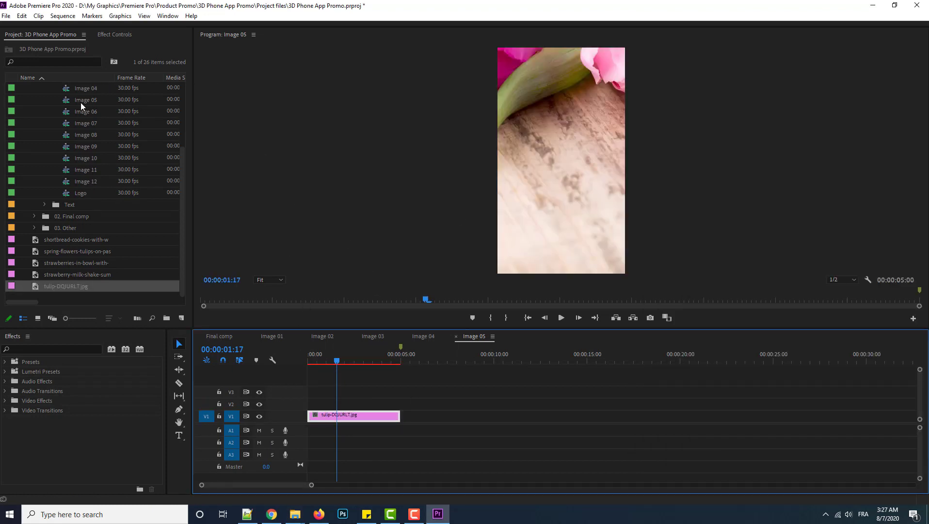
click(114, 34)
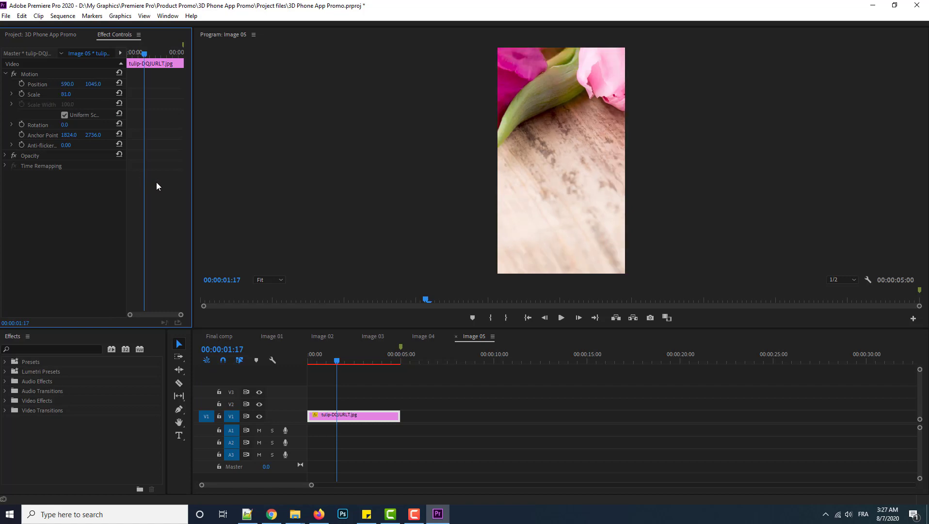
drag(69, 97, 50, 97)
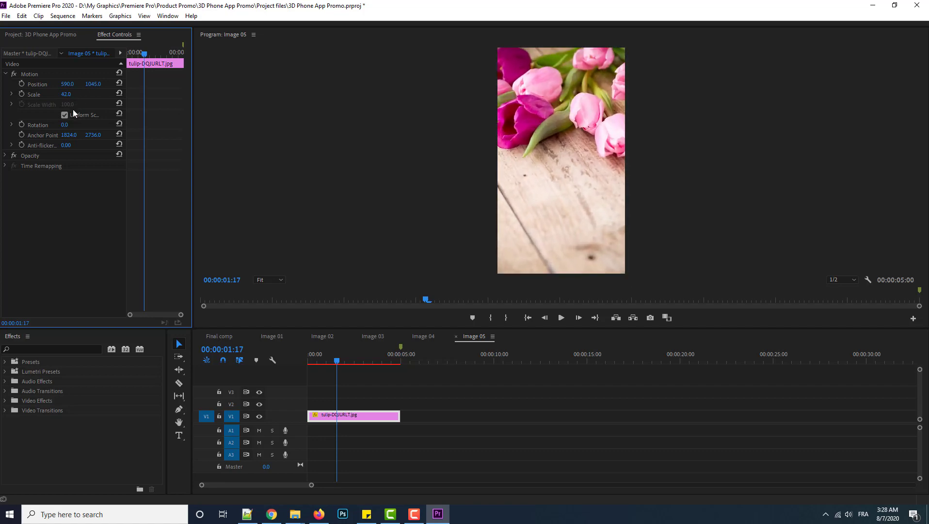
key(ctrl+s)
click(216, 336)
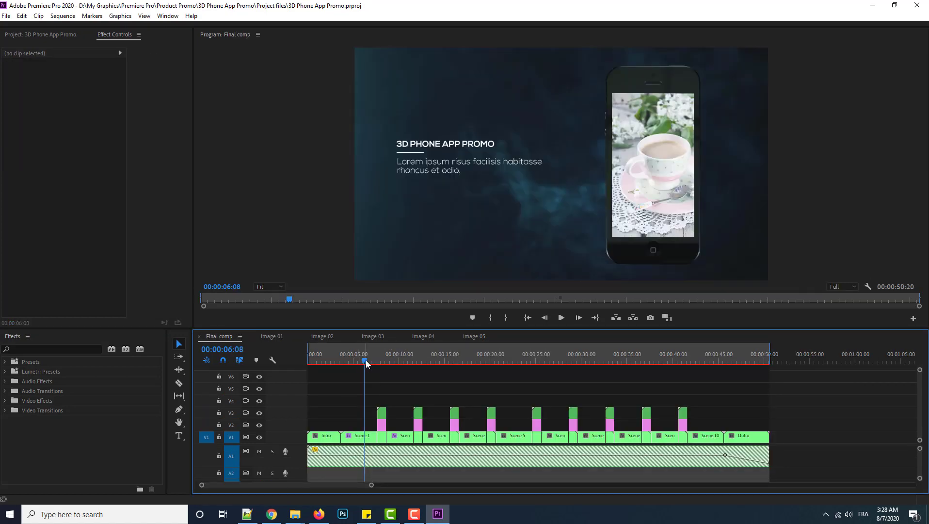
Play Final comp from the start, replay from a few seconds back, and stop at the intro title.
drag(366, 364, 309, 358)
click(561, 318)
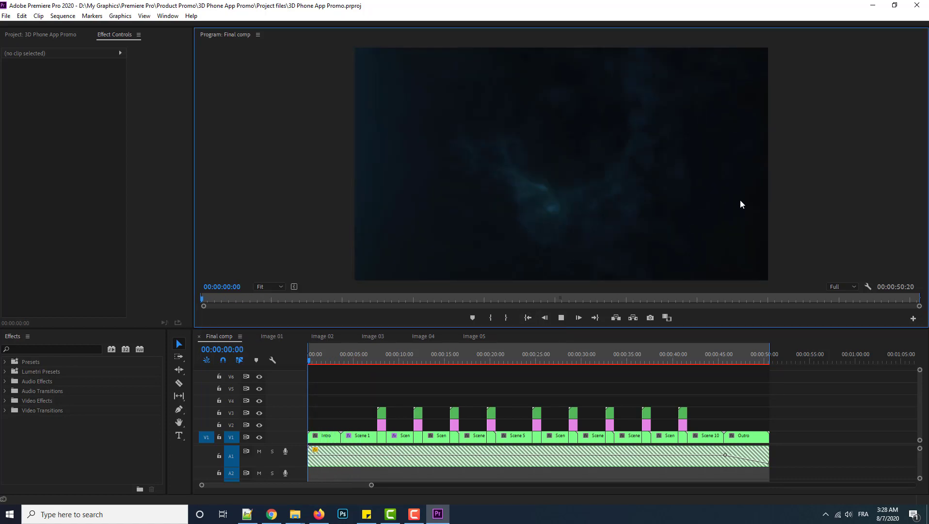
key(shift+1)
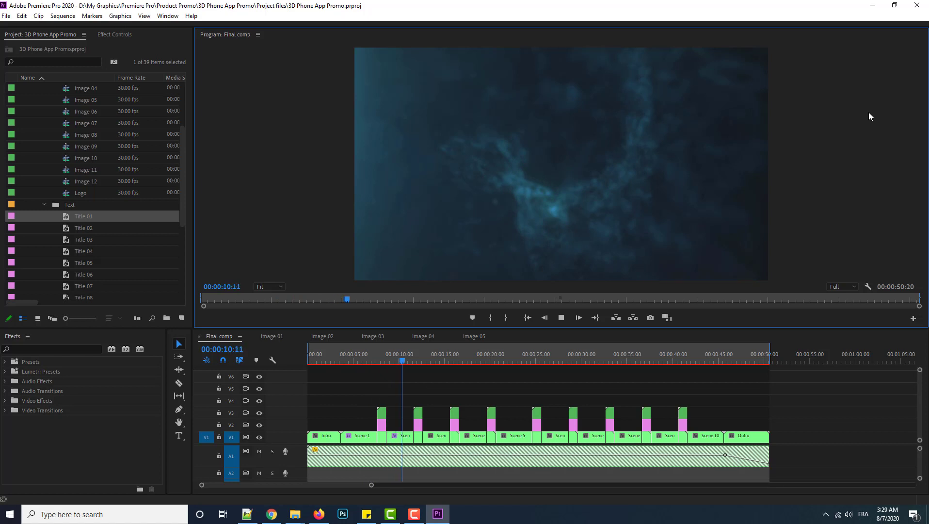
drag(414, 360, 345, 364)
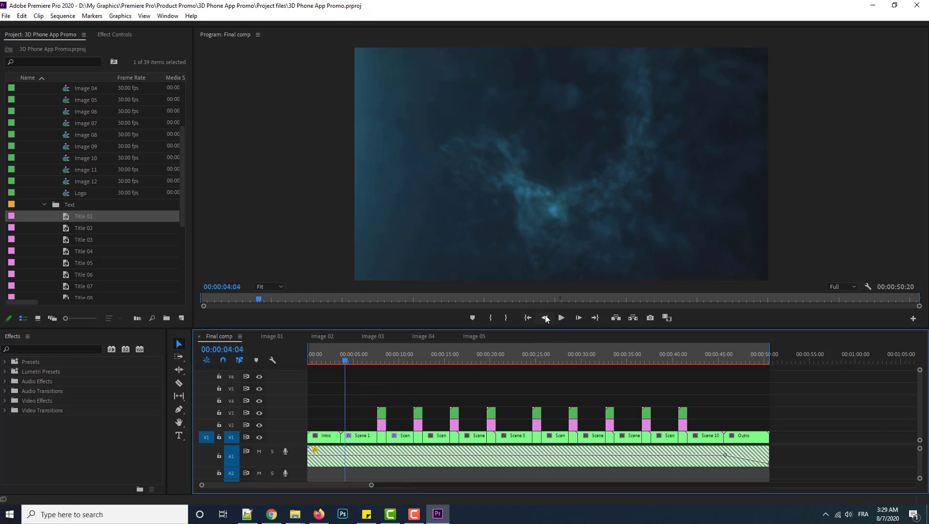
click(563, 319)
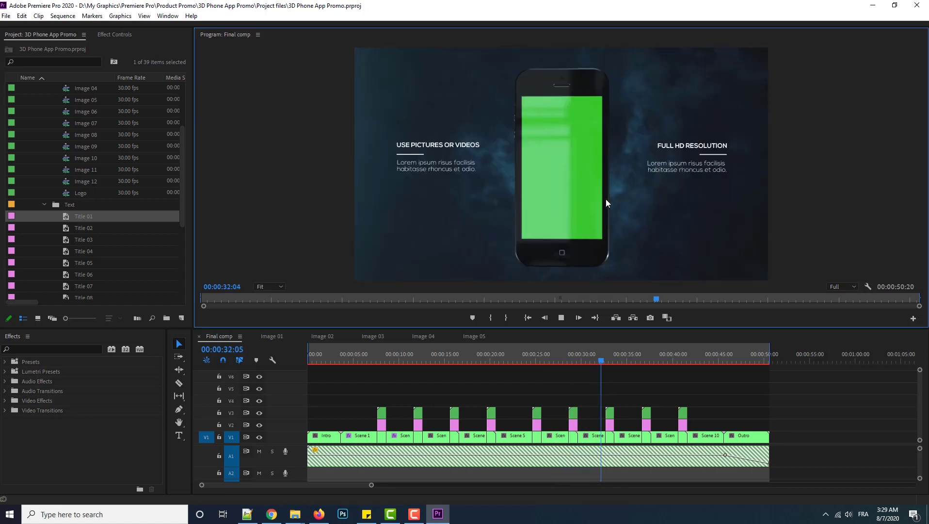
click(561, 317)
drag(615, 361, 318, 364)
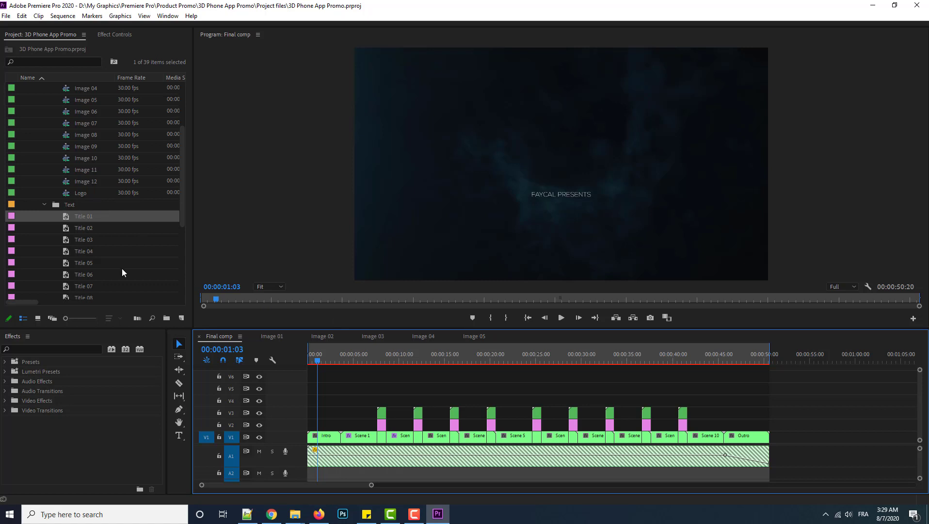
scroll(55, 122, up, 3)
click(45, 135)
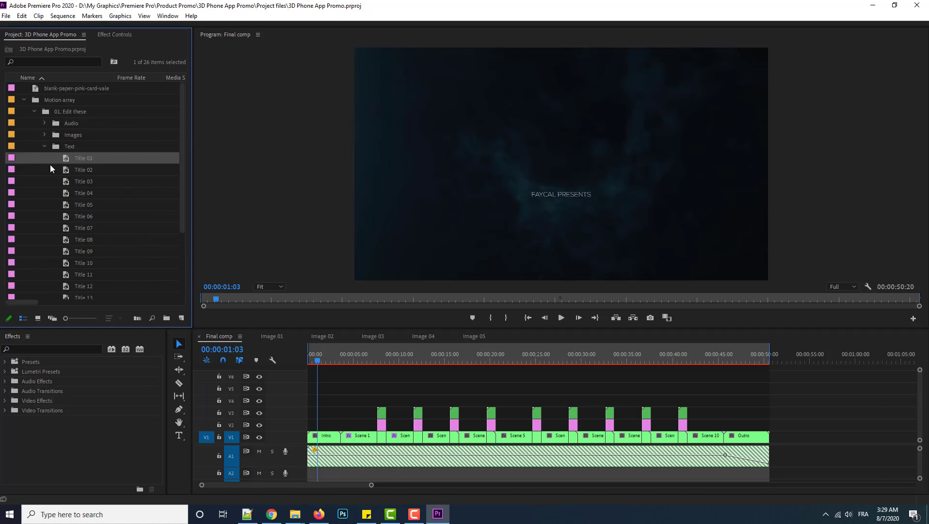
click(44, 146)
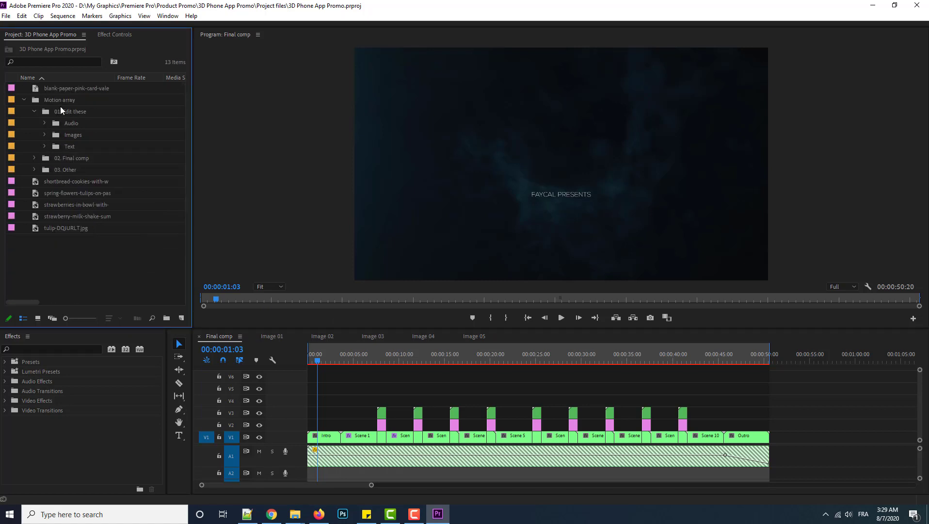
click(45, 146)
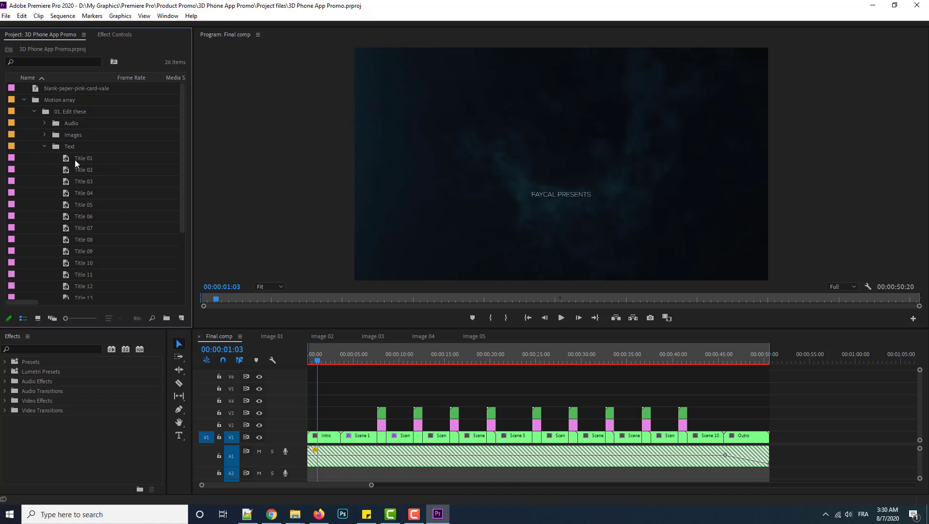
scroll(136, 206, down, 2)
scroll(118, 207, up, 1)
scroll(118, 208, up, 1)
click(72, 146)
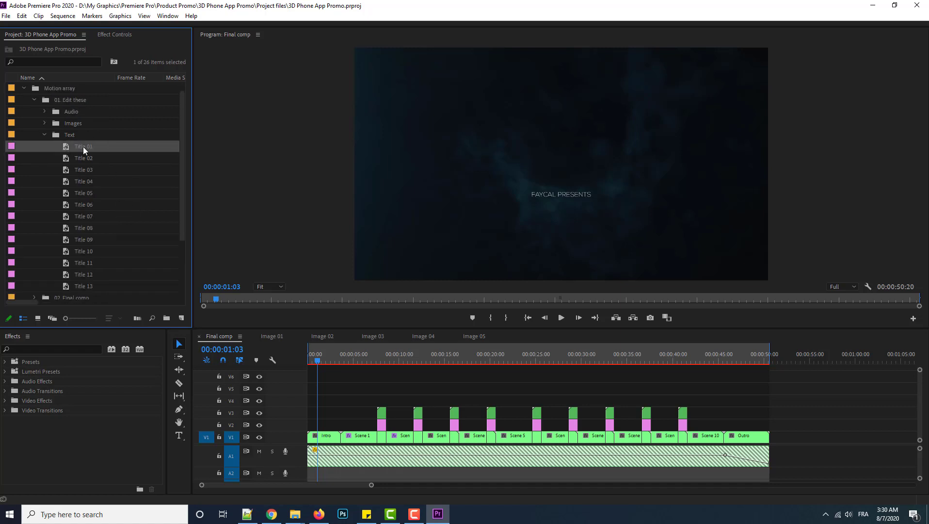
double_click(66, 146)
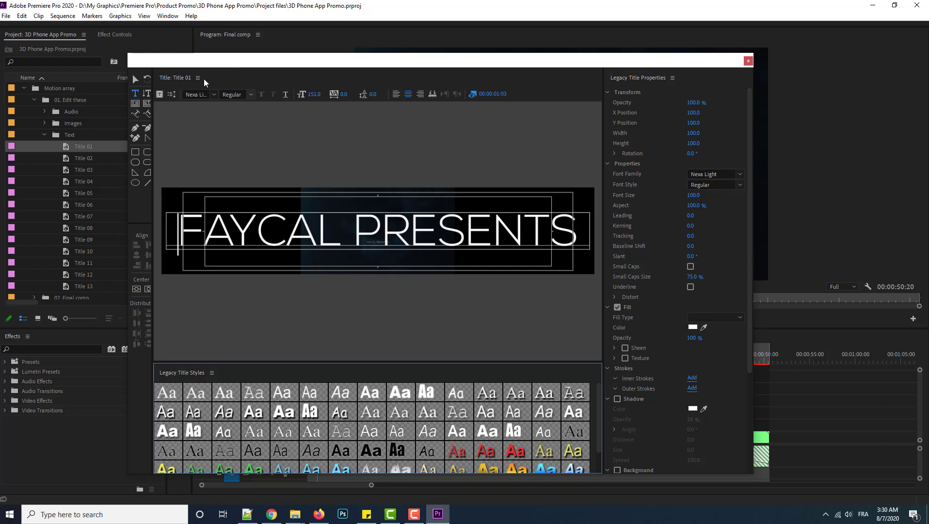
click(9, 16)
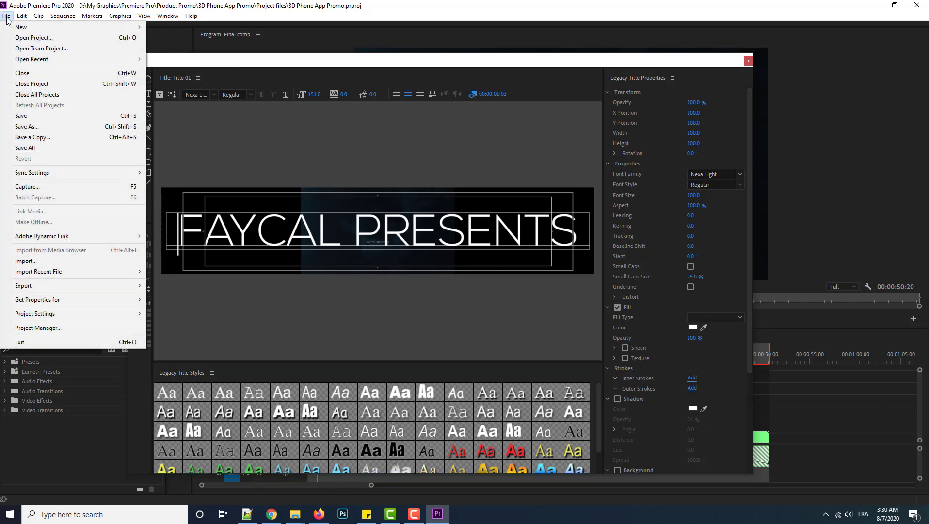
mouse_move(22, 28)
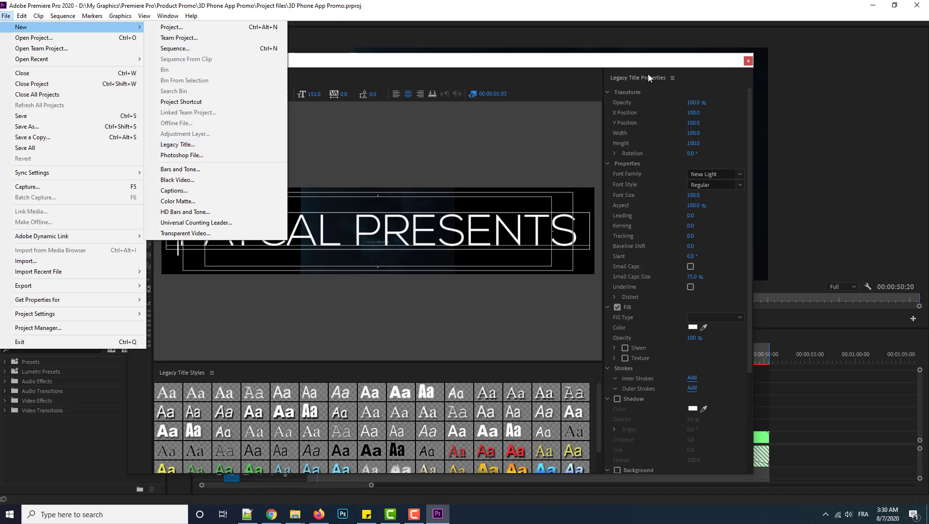
click(684, 65)
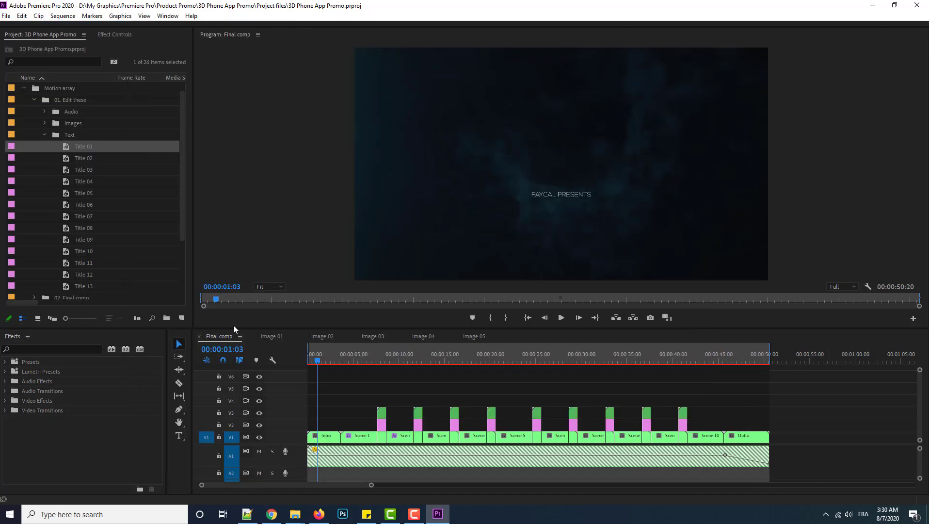
click(749, 61)
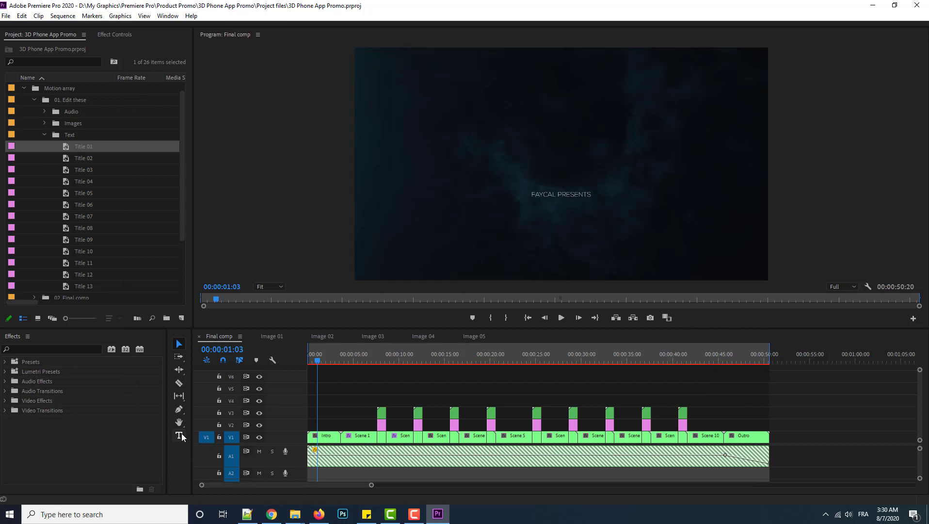